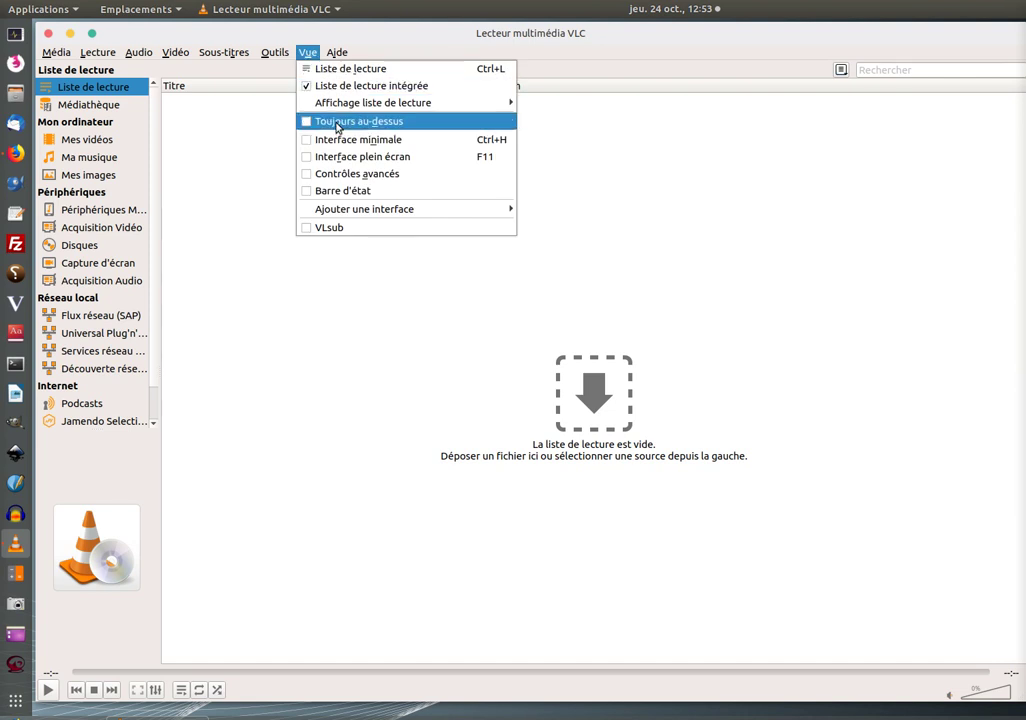
# Step: Enable the advanced controls (Contrôles avancés) in the player interface and review the view and playback options
pyautogui.click(344, 174)
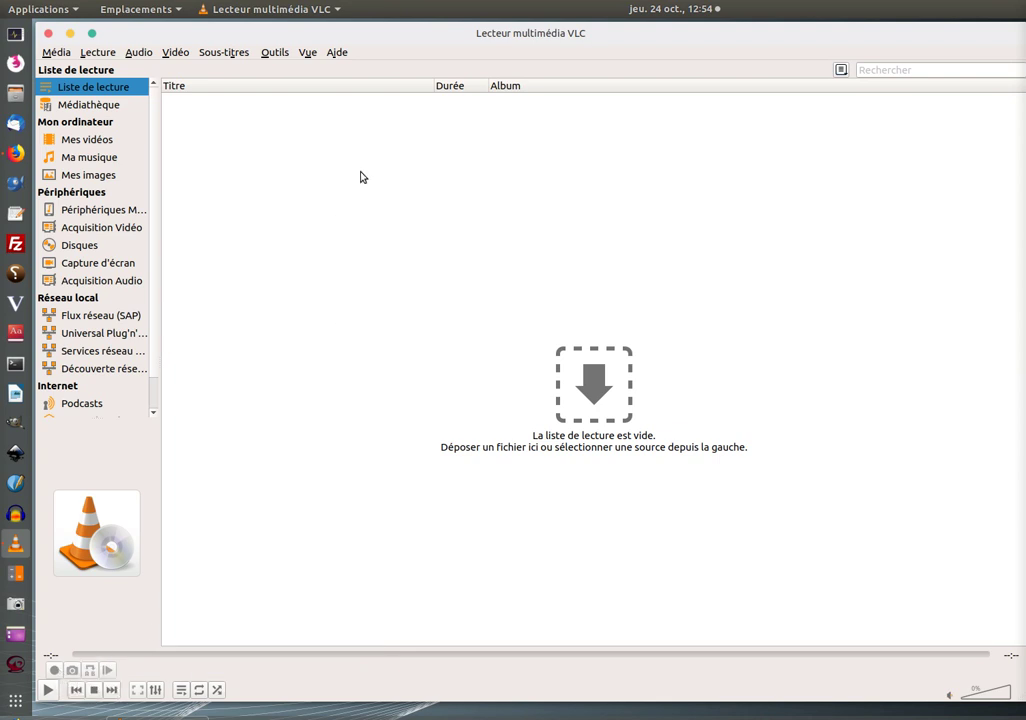
pyautogui.click(303, 56)
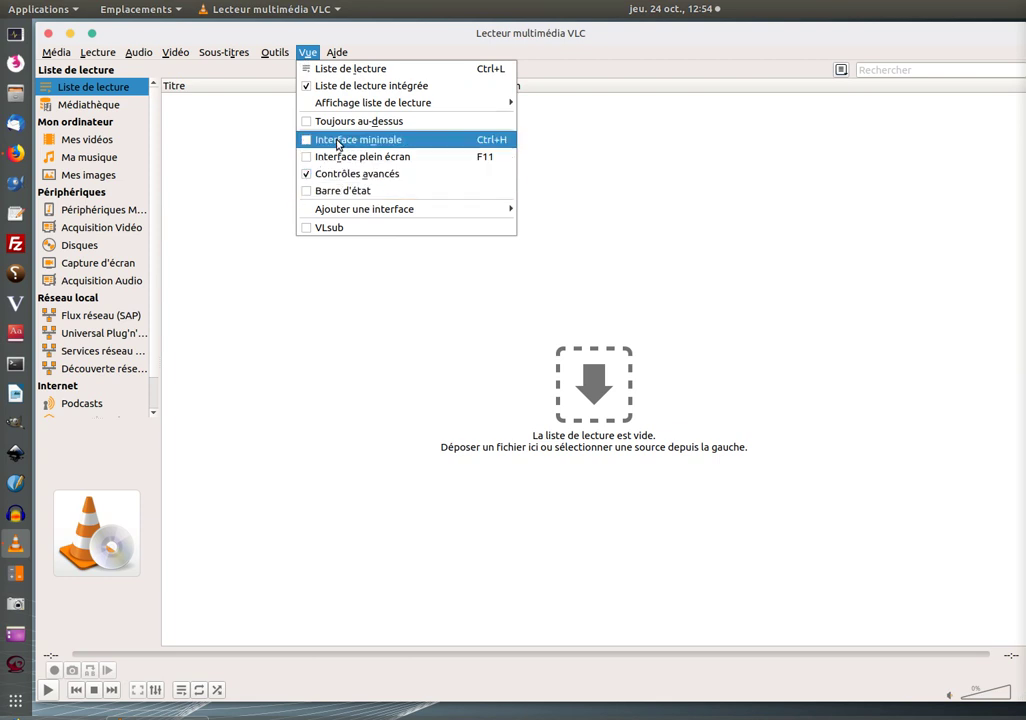
pyautogui.click(97, 54)
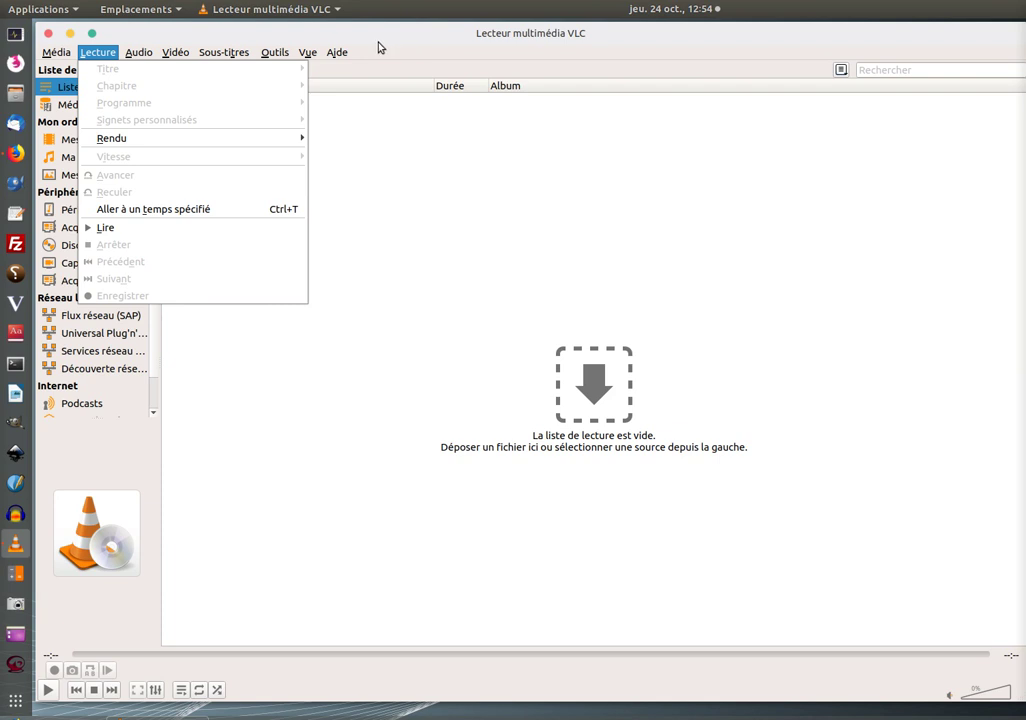
pyautogui.moveTo(337, 52)
# Step: Switch to Firefox to skim the VLC manual page, and return to VLC to review its view options
pyautogui.click(16, 153)
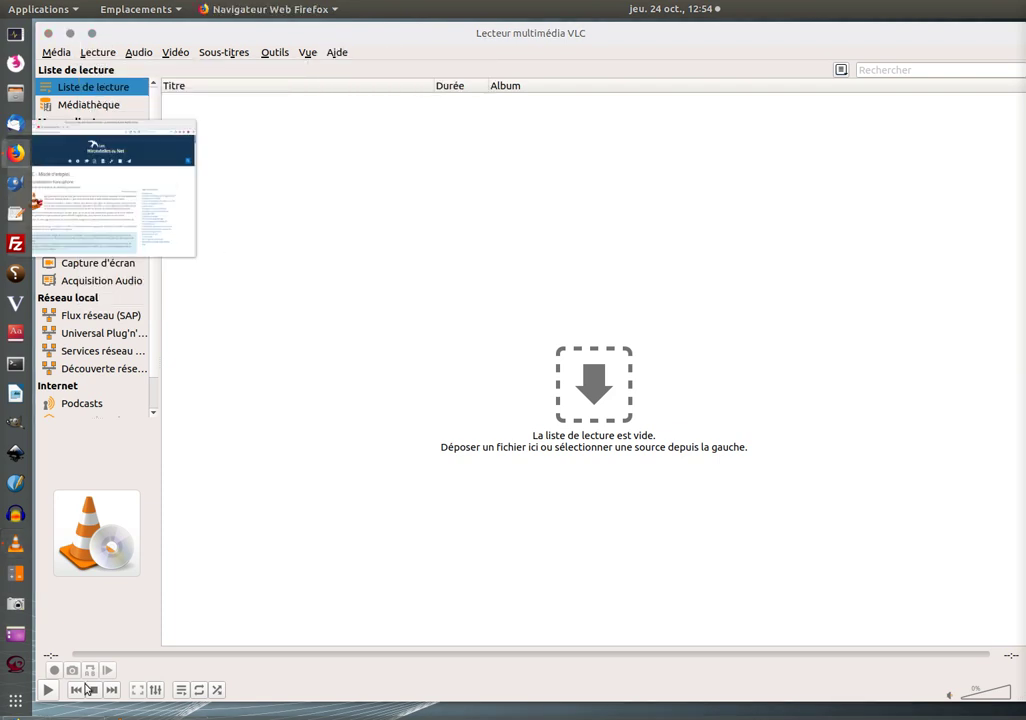
pyautogui.scroll(-1, 788, 470)
pyautogui.scroll(-12, 343, 414)
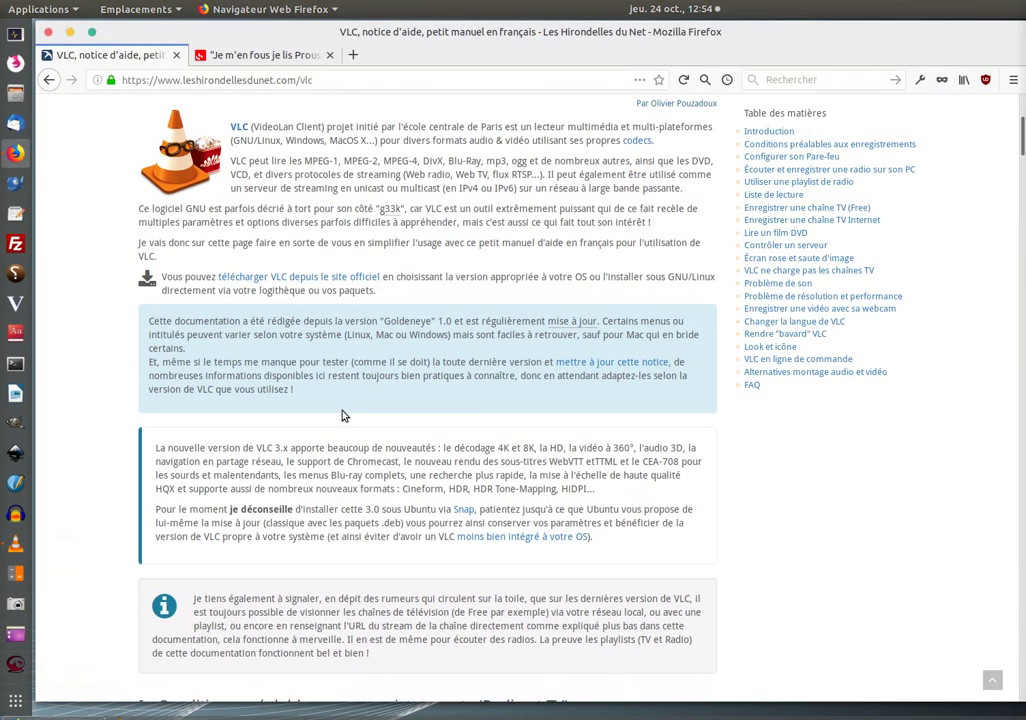
pyautogui.scroll(5, 579, 460)
pyautogui.scroll(8, 579, 458)
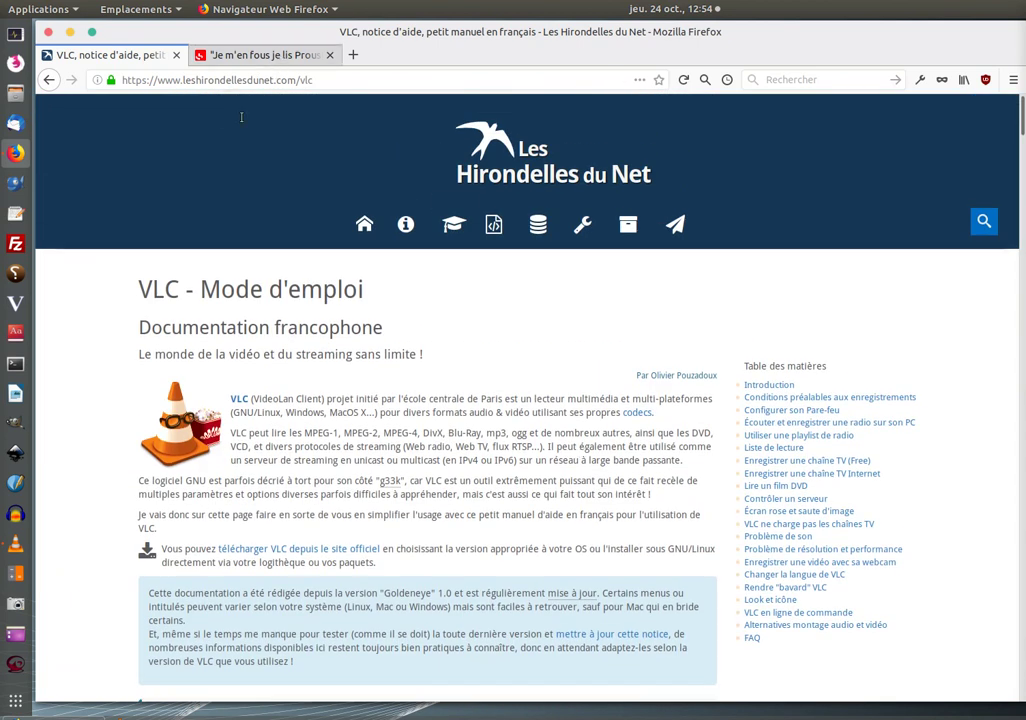
pyautogui.click(16, 544)
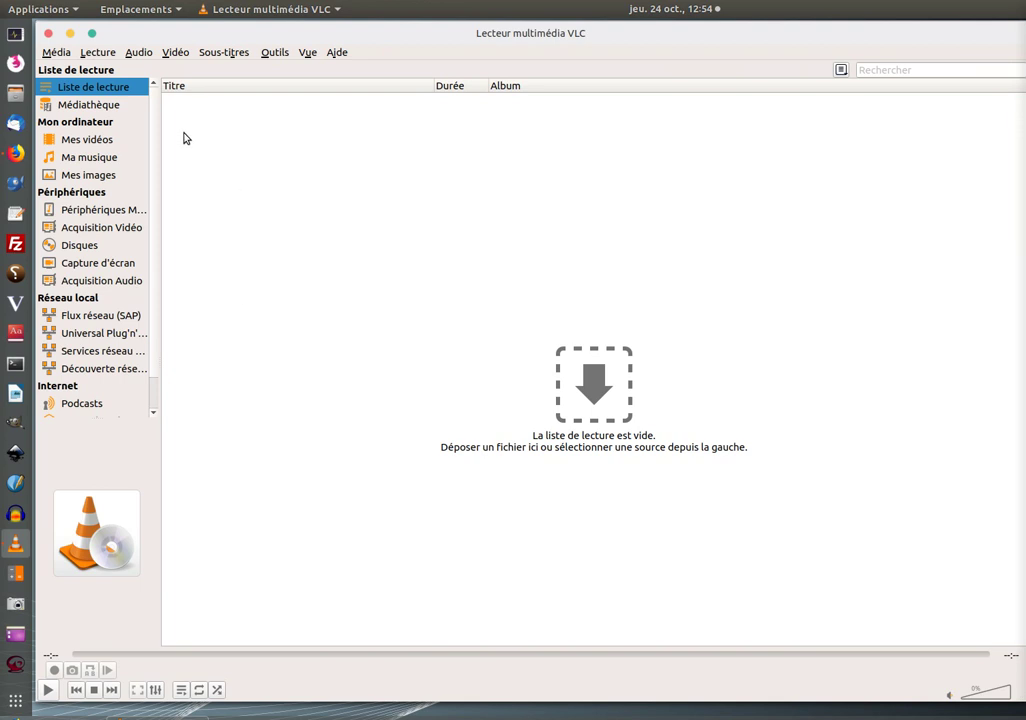
pyautogui.click(308, 52)
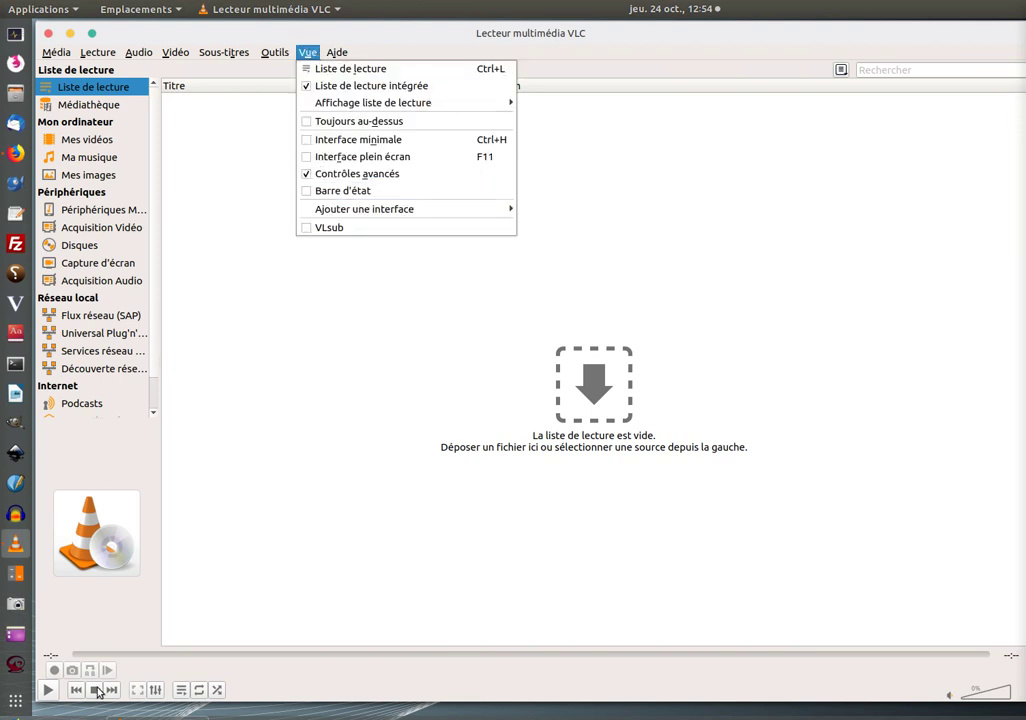
pyautogui.click(513, 40)
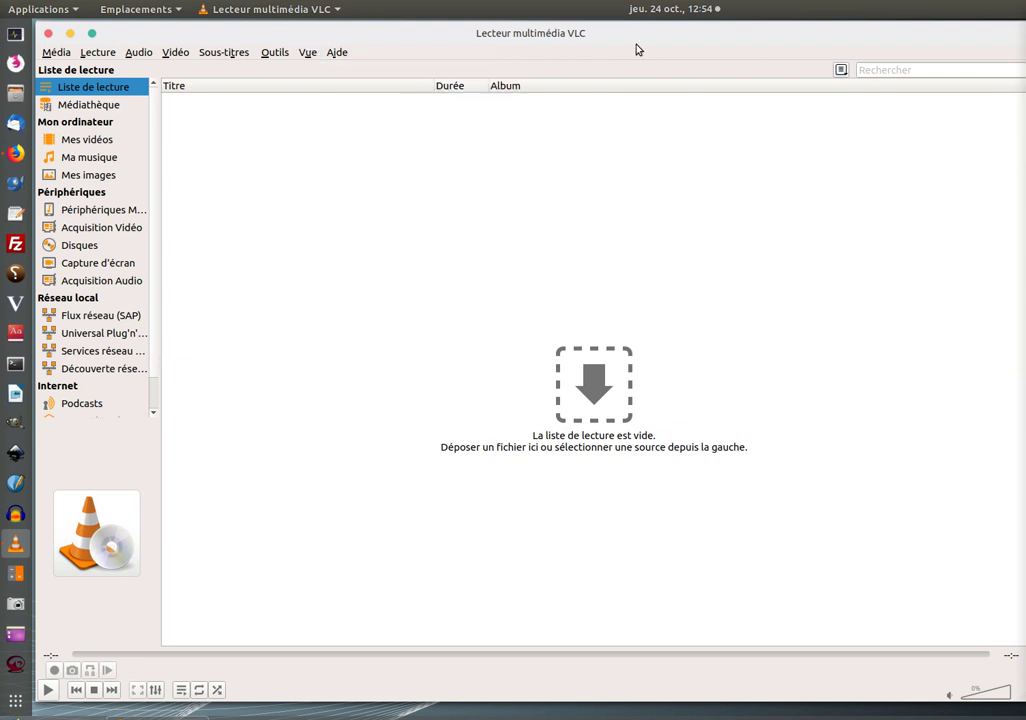
# Step: Open the input and codec preferences (Entrée / Codecs) and set the default cache policy to Latence élevée
pyautogui.click(274, 53)
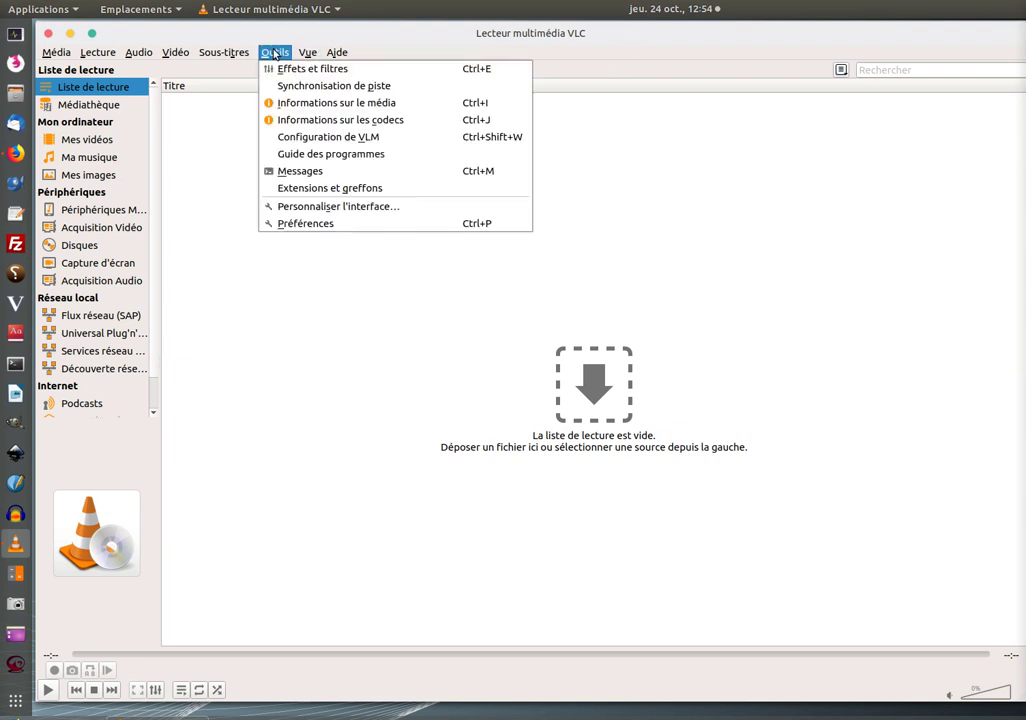
pyautogui.click(316, 224)
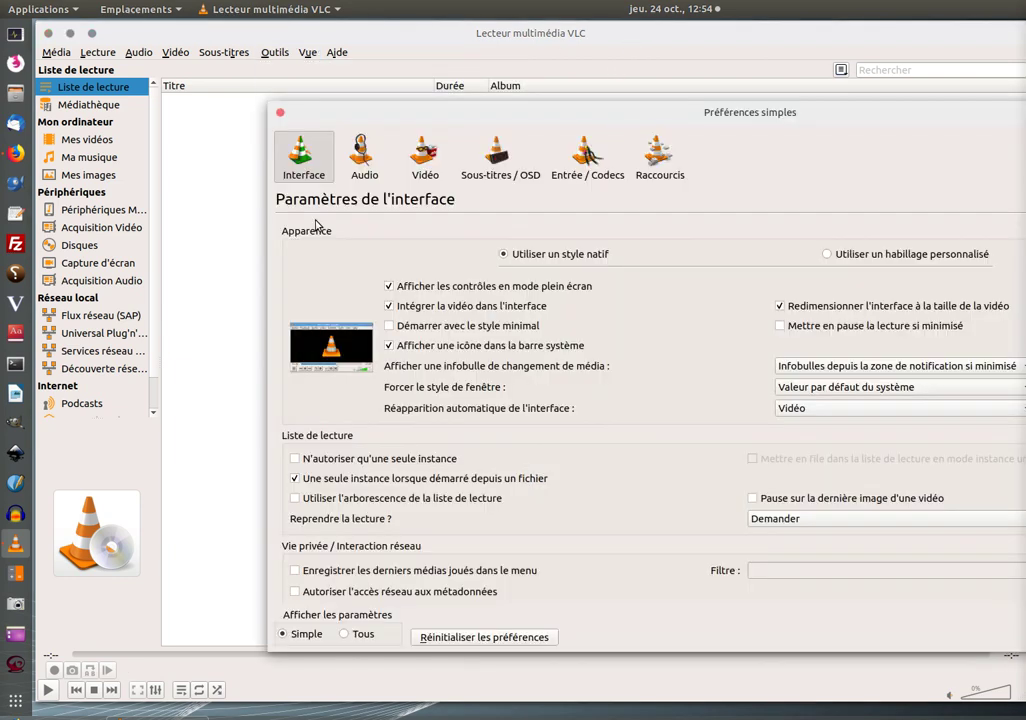
pyautogui.click(589, 158)
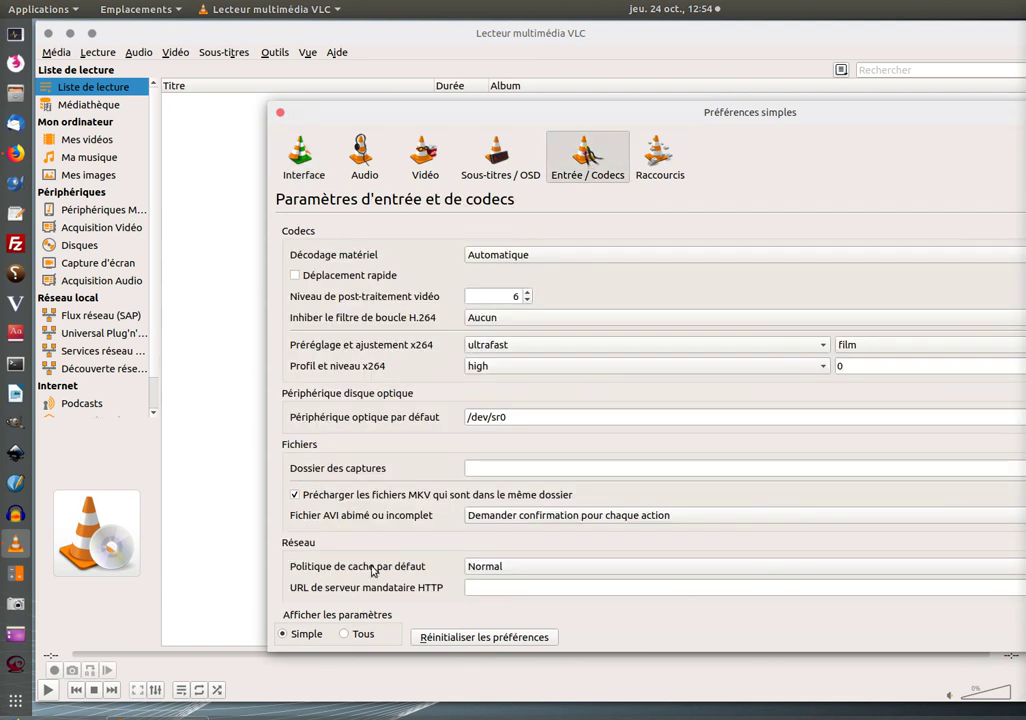
pyautogui.scroll(-1, 381, 549)
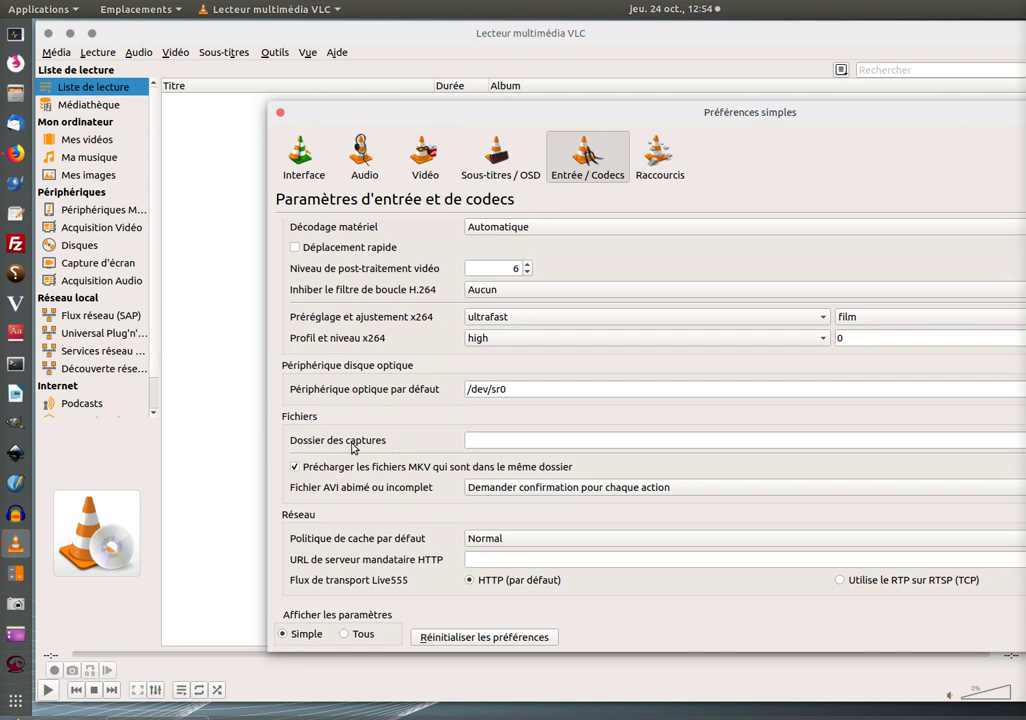
pyautogui.moveTo(843, 118); pyautogui.dragTo(627, 105)
pyautogui.moveTo(1010, 93); pyautogui.dragTo(932, 118)
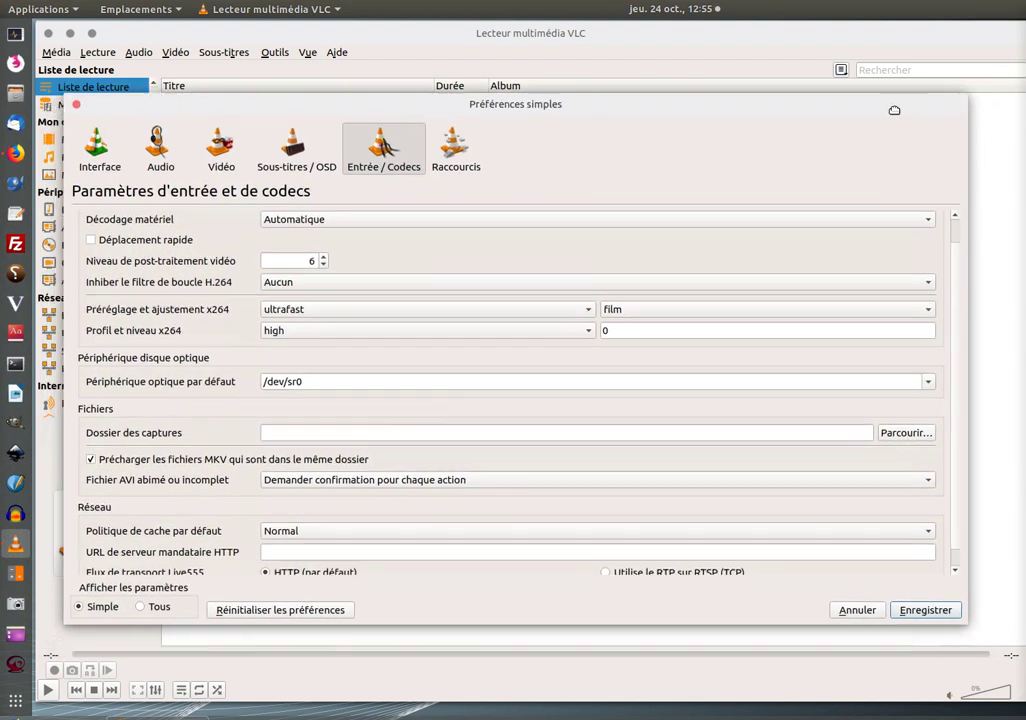
pyautogui.scroll(-2, 499, 504)
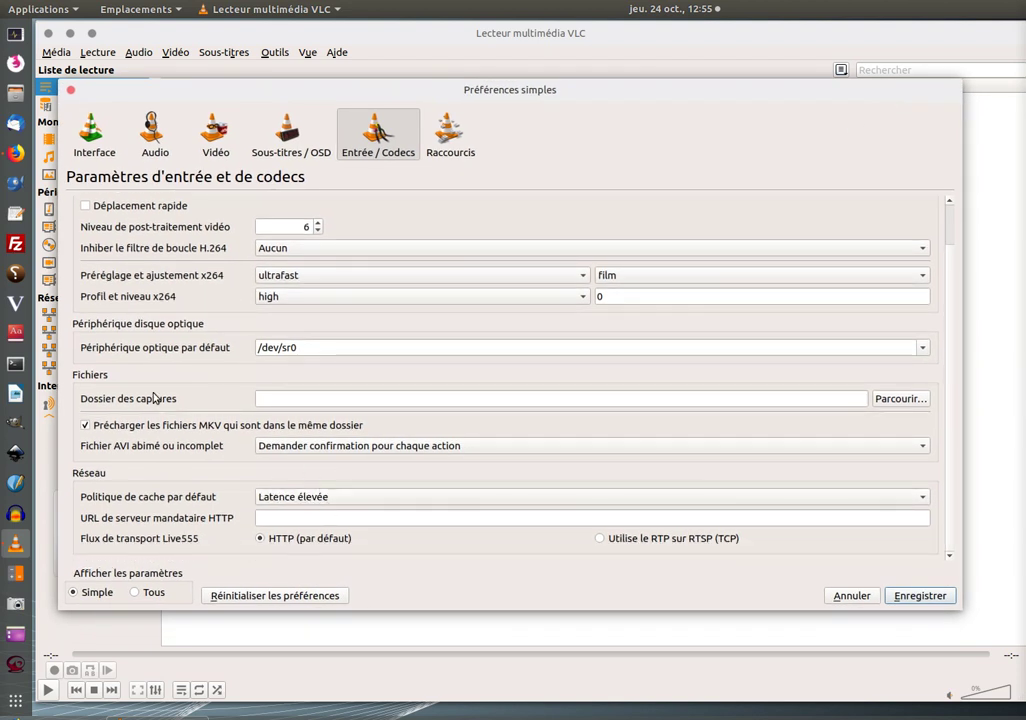
# Step: Set the captures folder (Dossier des captures) to the Bureau directory and save the preferences
pyautogui.click(901, 399)
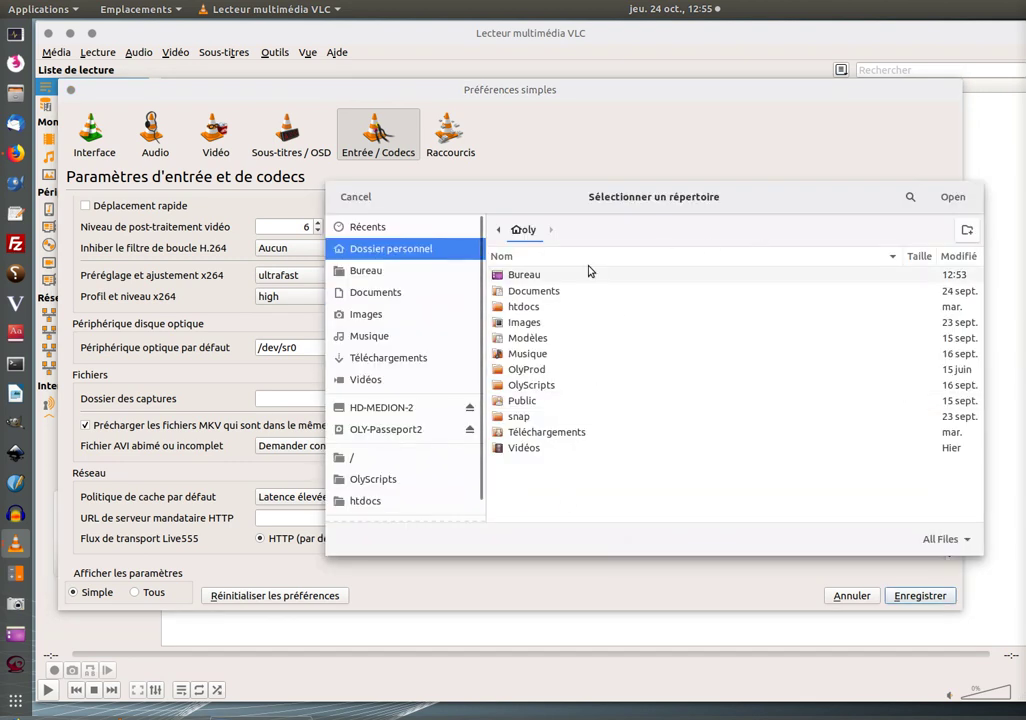
pyautogui.click(538, 278)
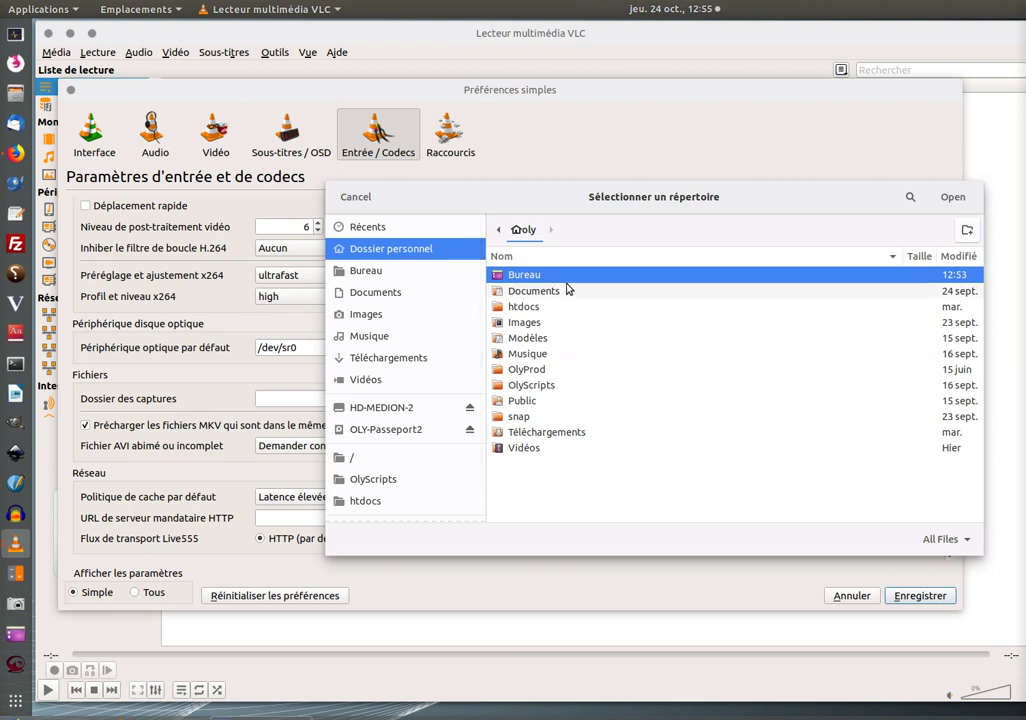
pyautogui.doubleClick(523, 284)
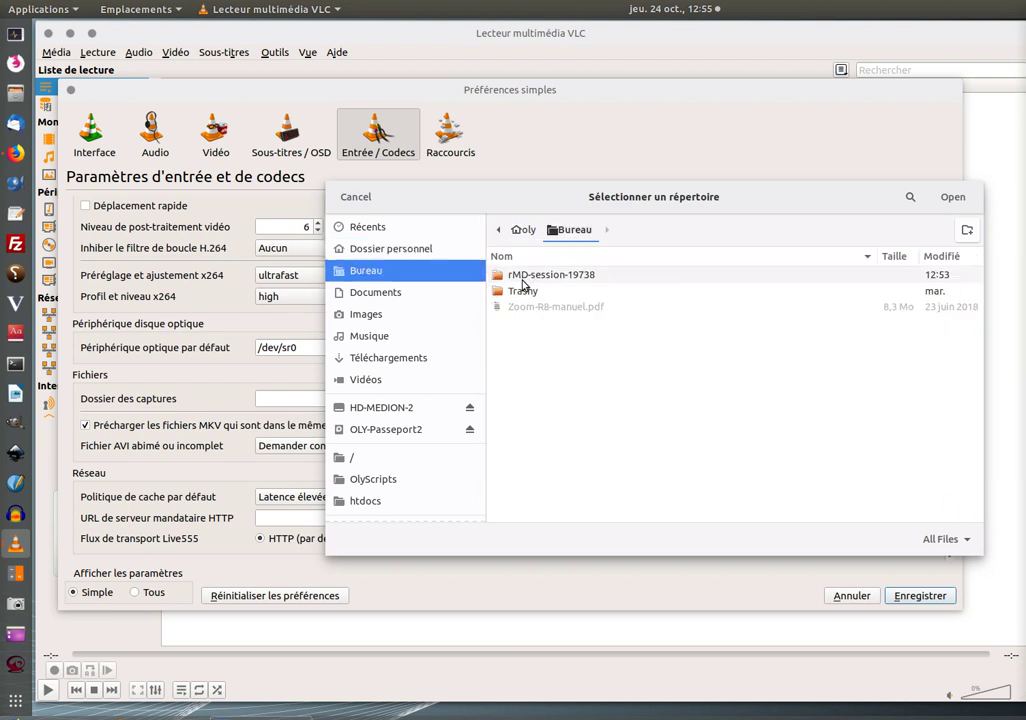
pyautogui.click(947, 198)
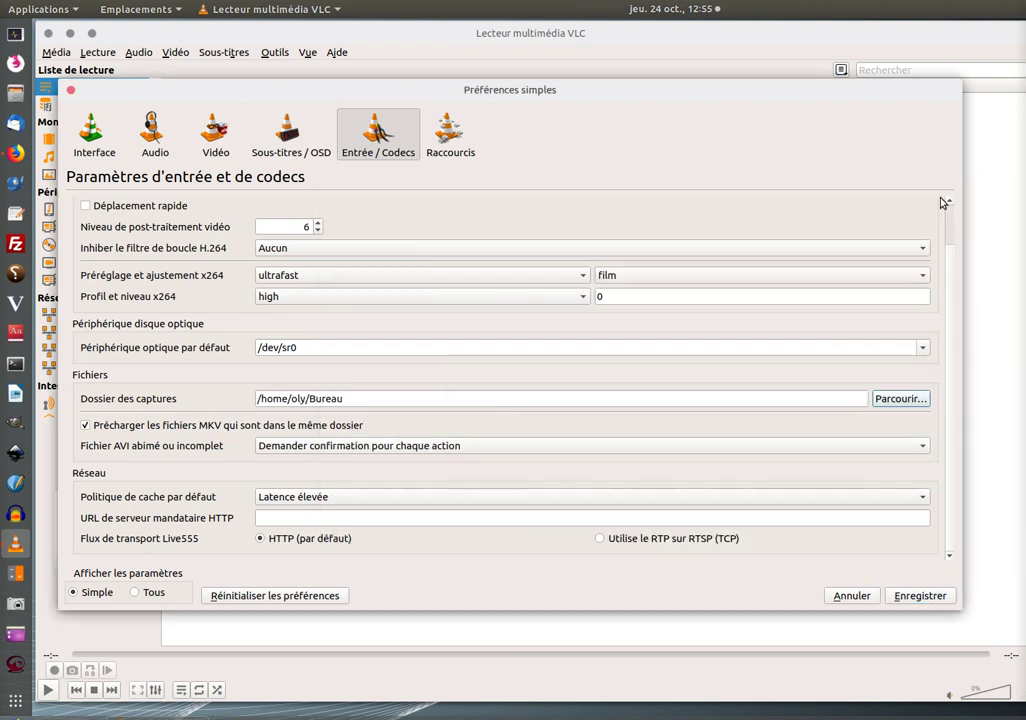
pyautogui.click(920, 596)
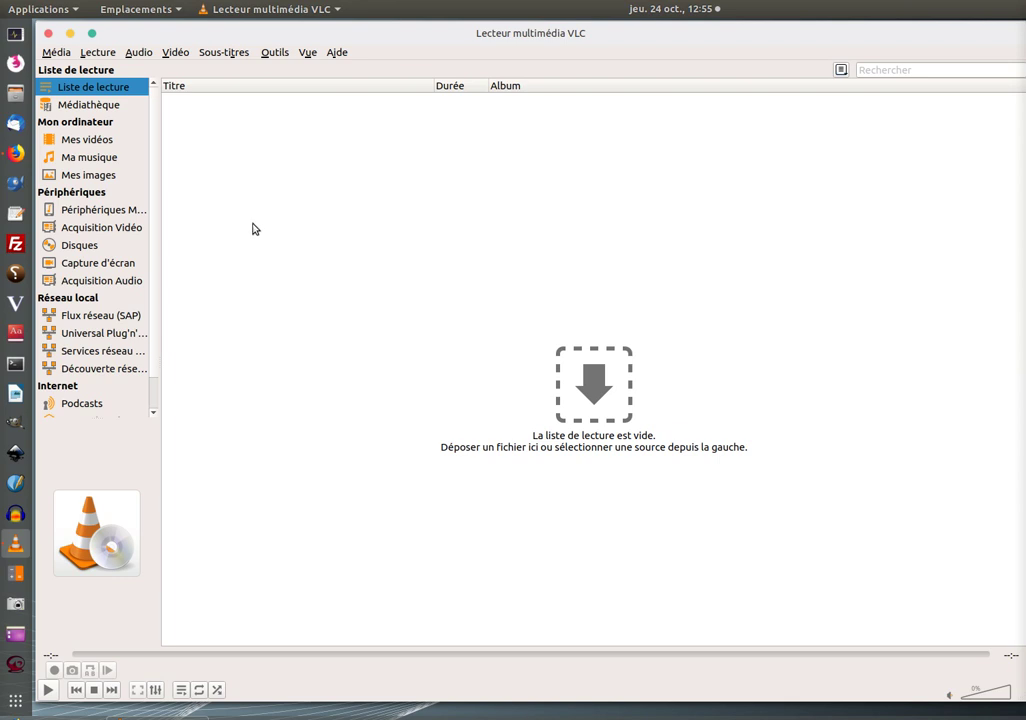
# Step: Switch to Firefox and open the podcast RSS feed of La Revue de presse from its France Inter page
pyautogui.click(79, 716)
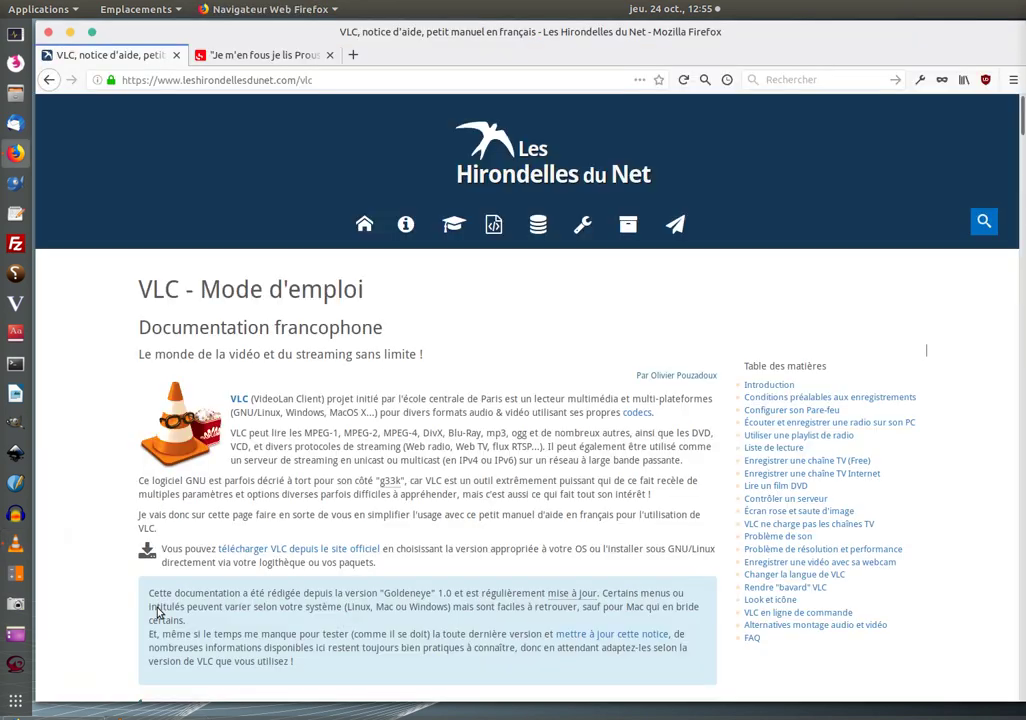
pyautogui.click(240, 58)
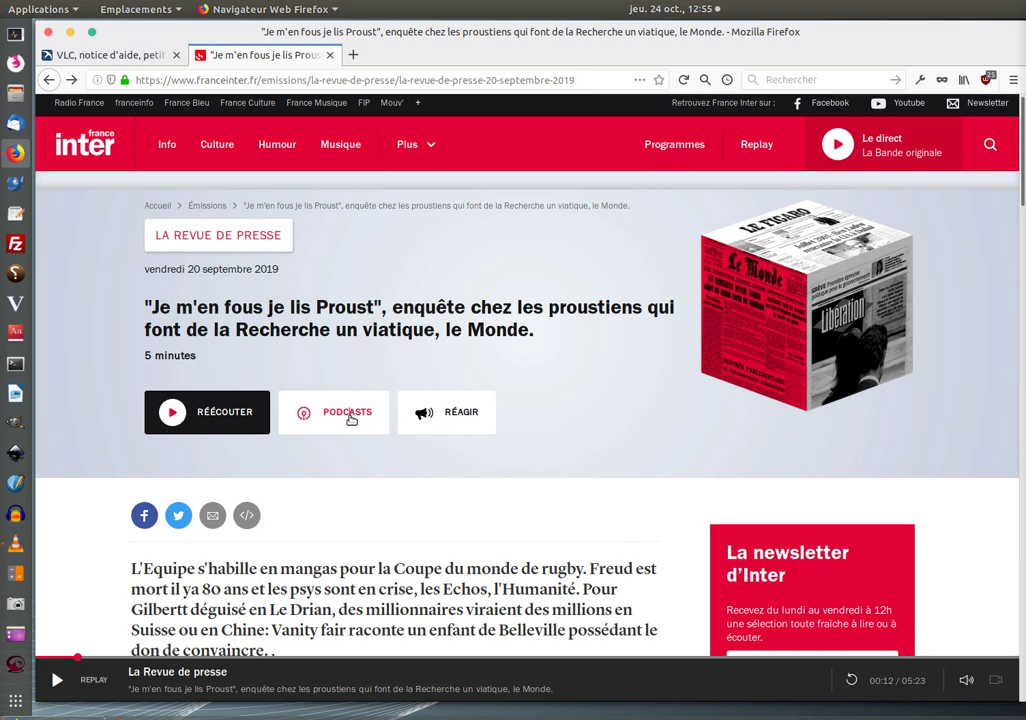
pyautogui.click(352, 418)
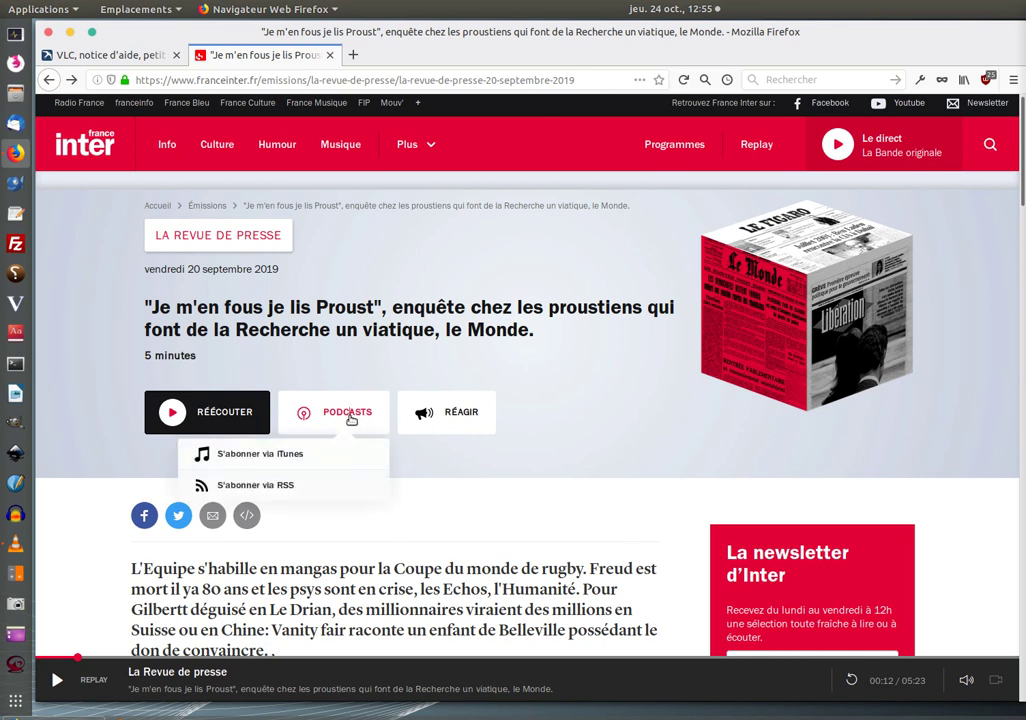
pyautogui.click(264, 487)
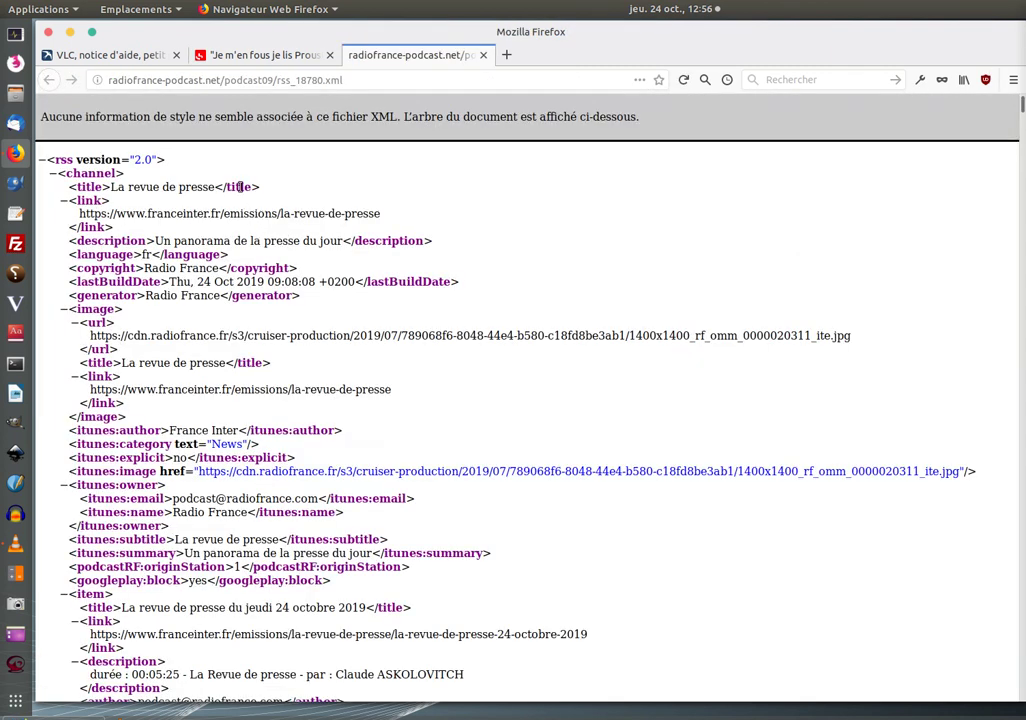
# Step: Copy the MP3 enclosure URL of the 24 octobre 2019 episode from the RSS feed
pyautogui.scroll(-5, 190, 245)
pyautogui.scroll(1, 236, 305)
pyautogui.scroll(-3, 236, 300)
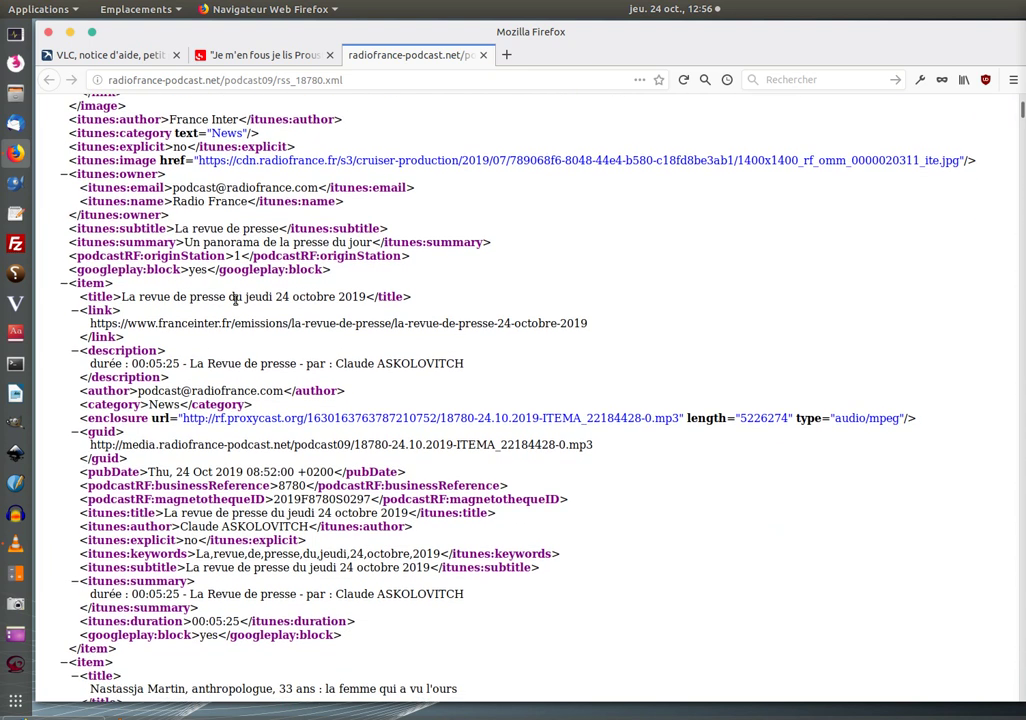
pyautogui.moveTo(679, 418); pyautogui.dragTo(185, 419)
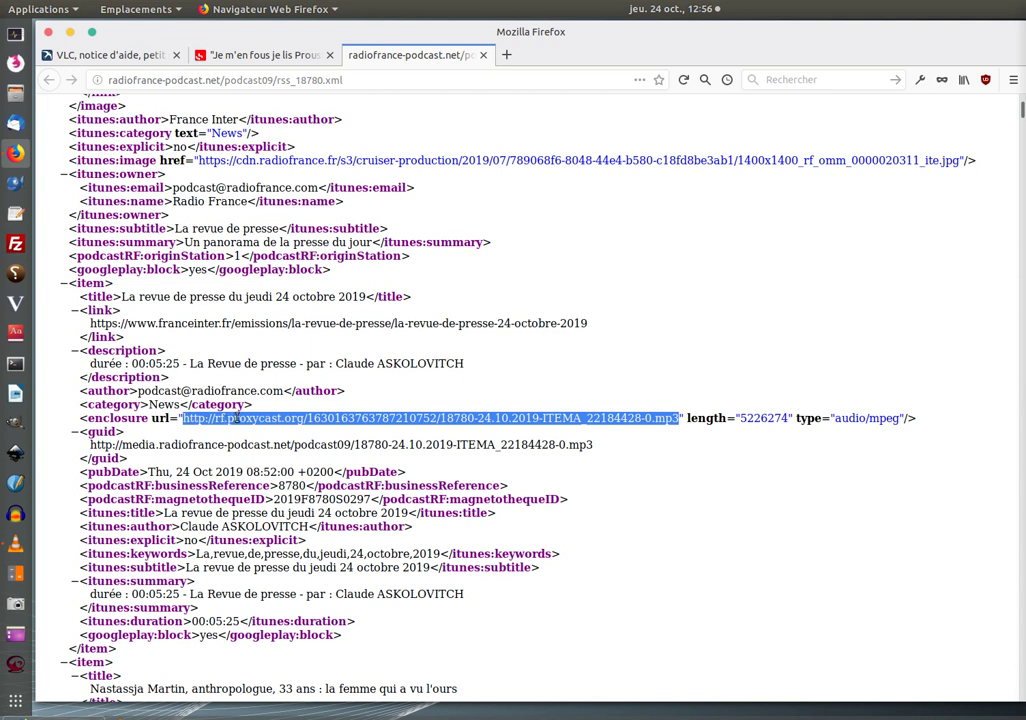
pyautogui.rightClick(496, 421)
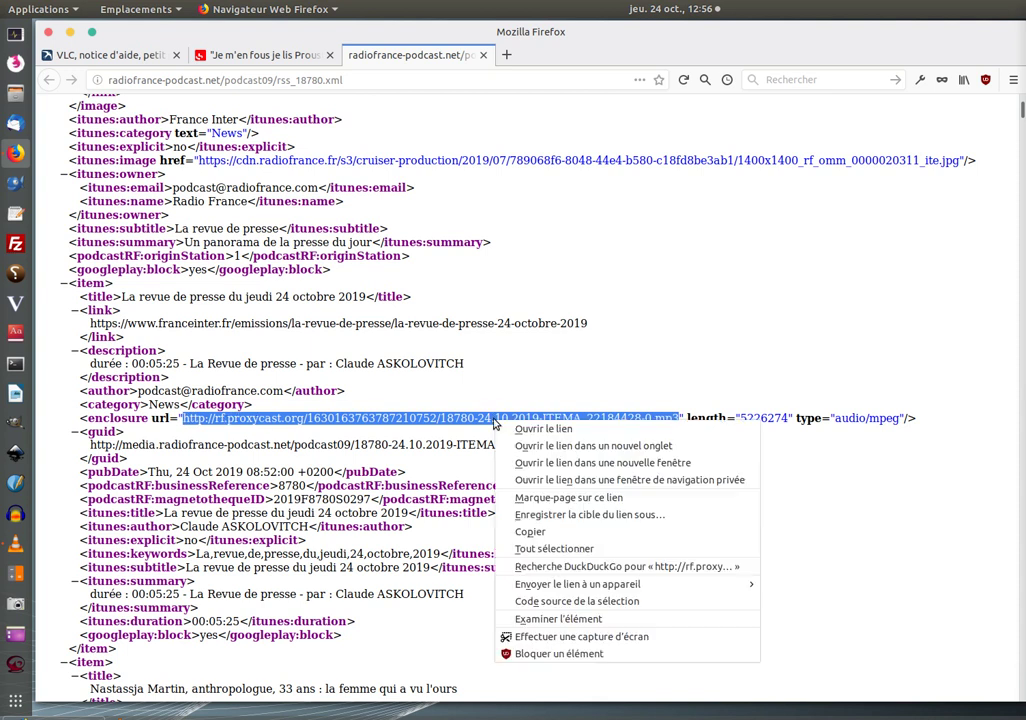
pyautogui.click(529, 533)
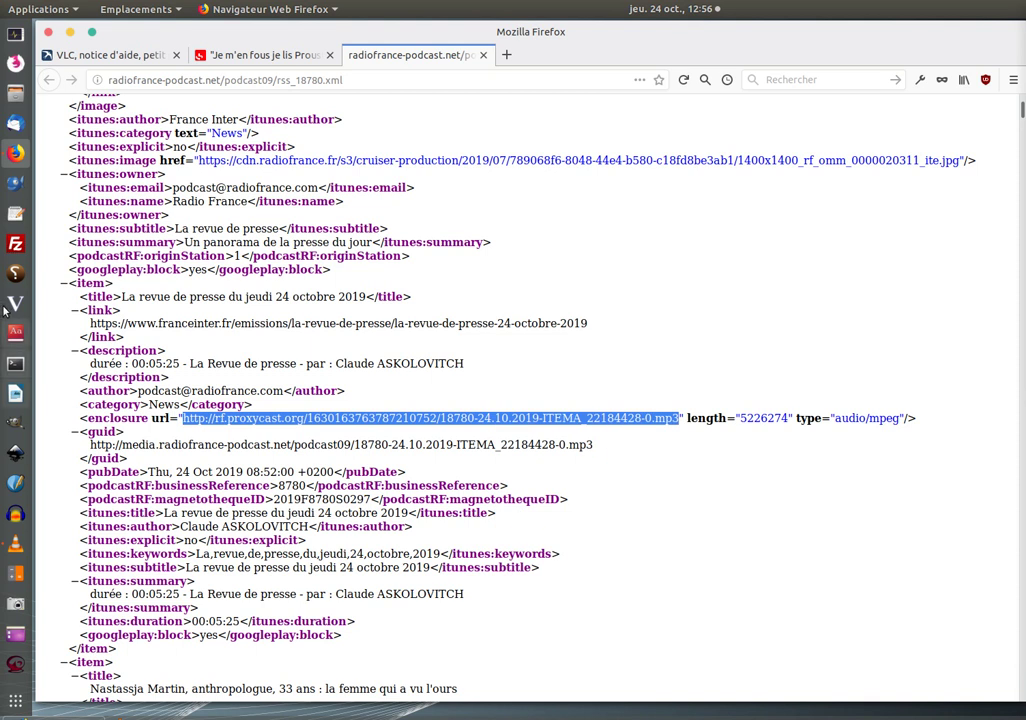
# Step: Switch to VLC, open a network stream with the copied MP3 URL and play it
pyautogui.click(18, 540)
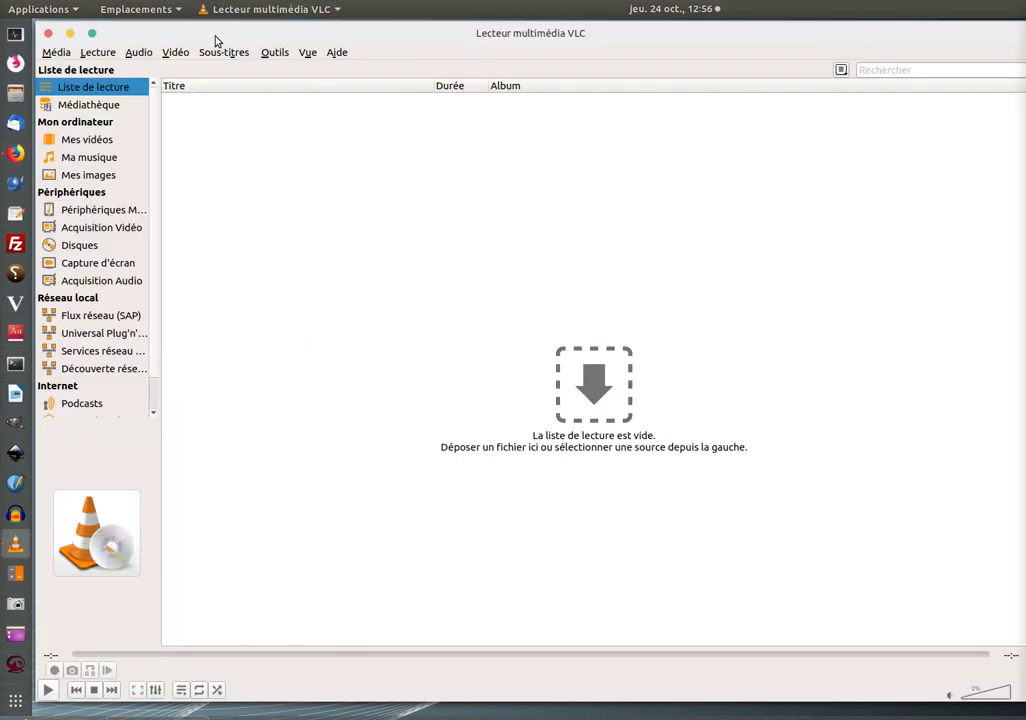
pyautogui.click(56, 53)
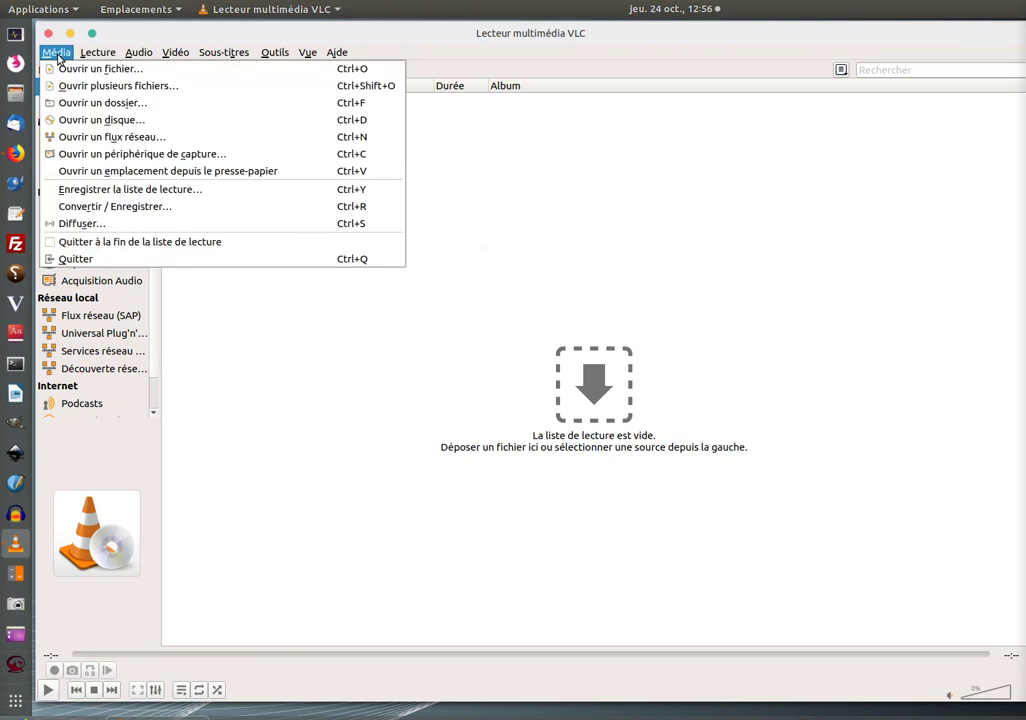
pyautogui.click(80, 137)
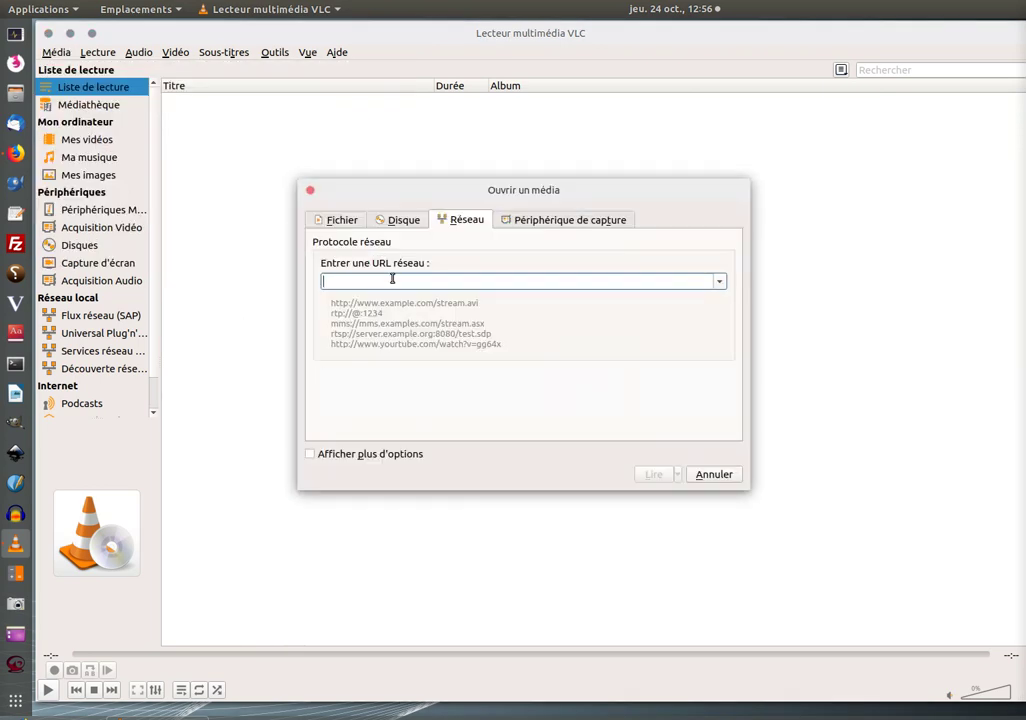
pyautogui.rightClick(392, 279)
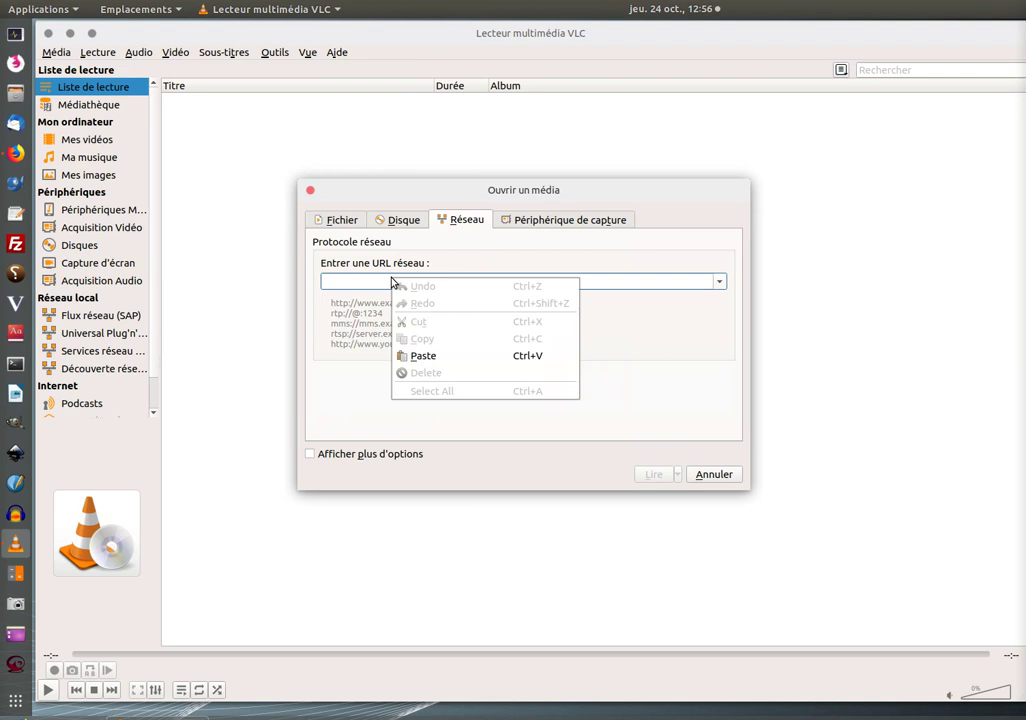
pyautogui.click(424, 357)
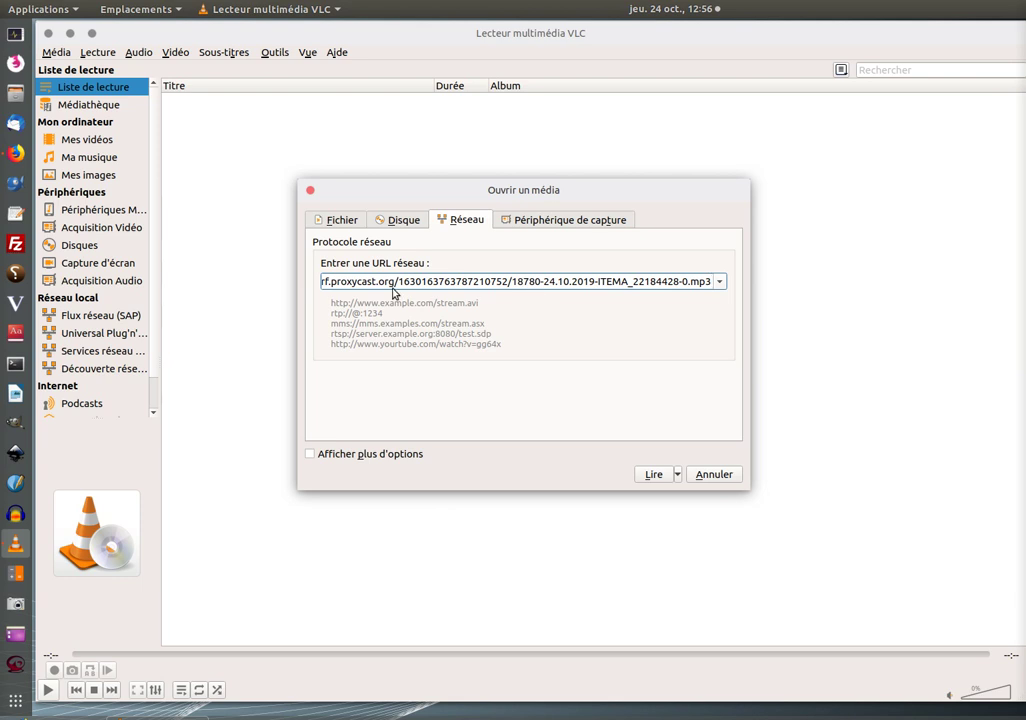
pyautogui.click(654, 476)
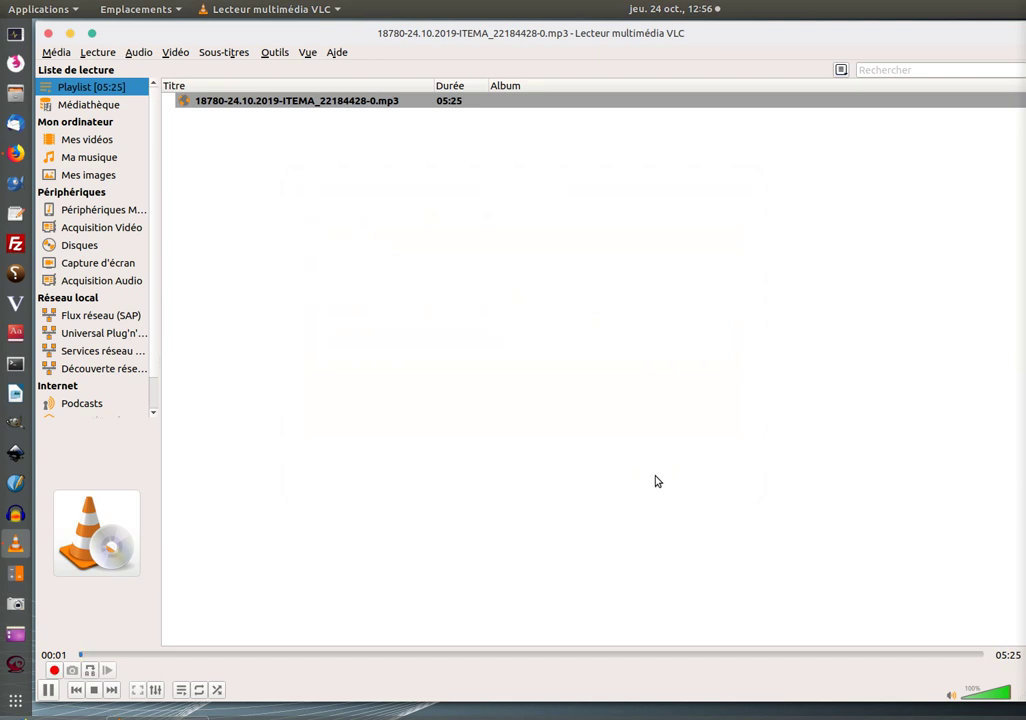
# Step: Record a portion of the playing podcast stream, and stop playback to end the recording
pyautogui.click(55, 671)
pyautogui.press('XF86AudioRaiseVolume')
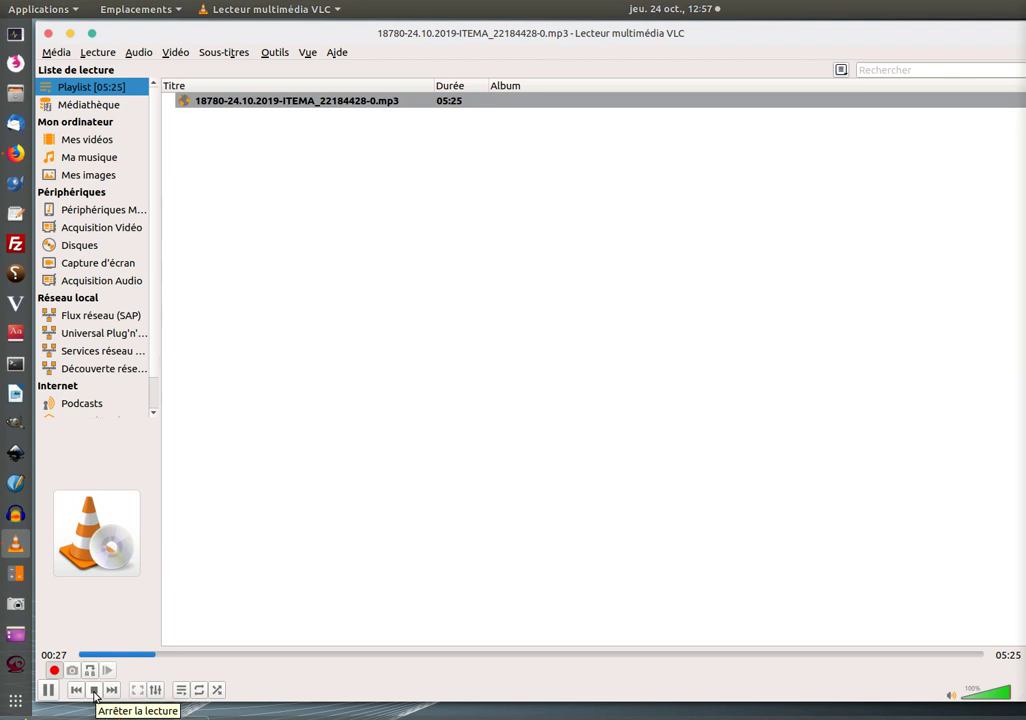
pyautogui.click(94, 690)
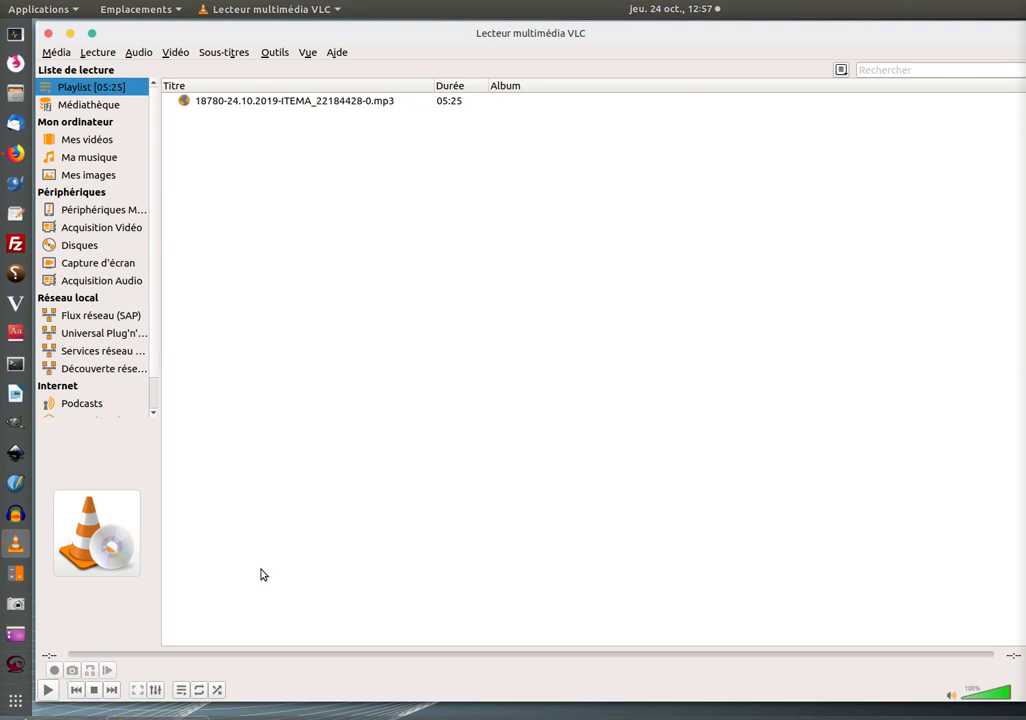
# Step: Minimise the VLC and Firefox windows to reach the recorded MP3 on the desktop, and close the old VLC window
pyautogui.click(69, 35)
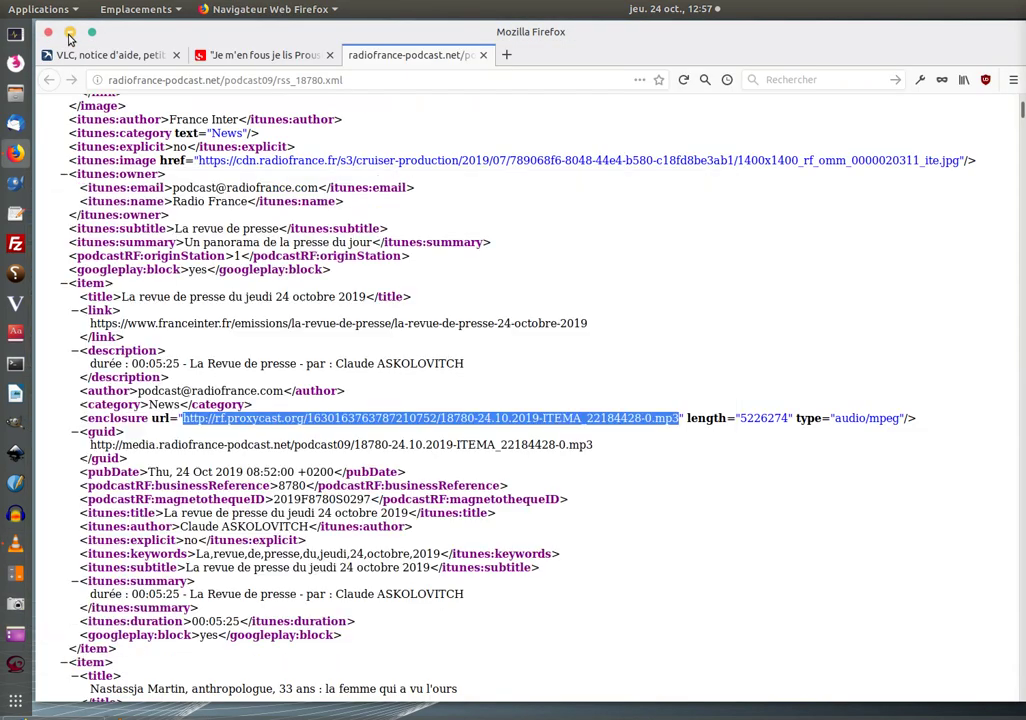
pyautogui.click(70, 34)
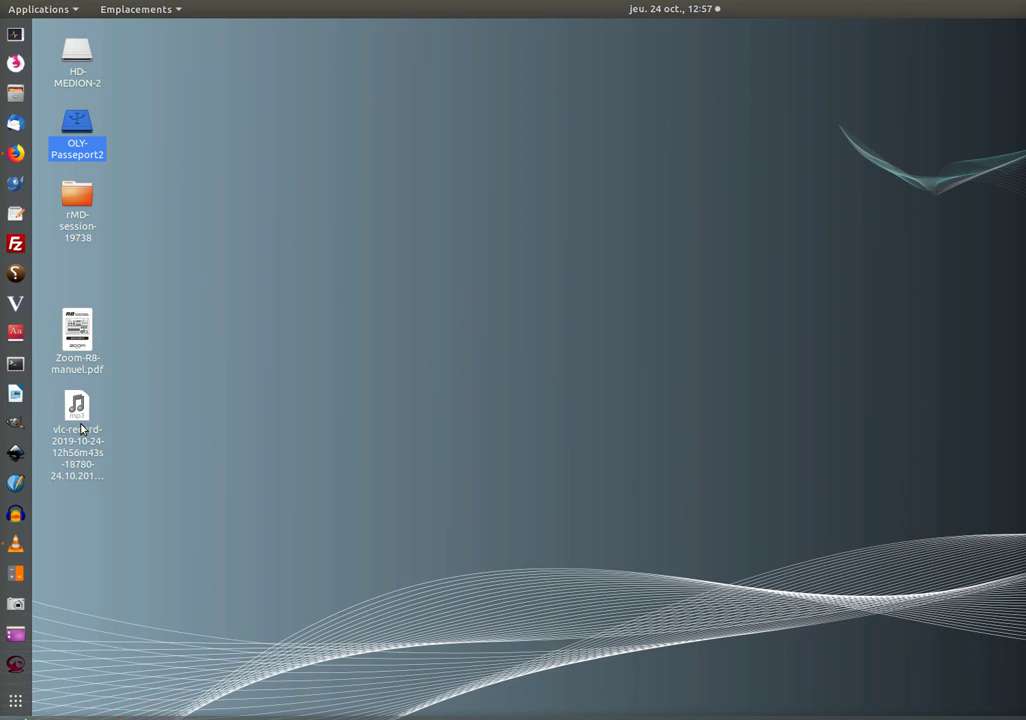
pyautogui.doubleClick(78, 410)
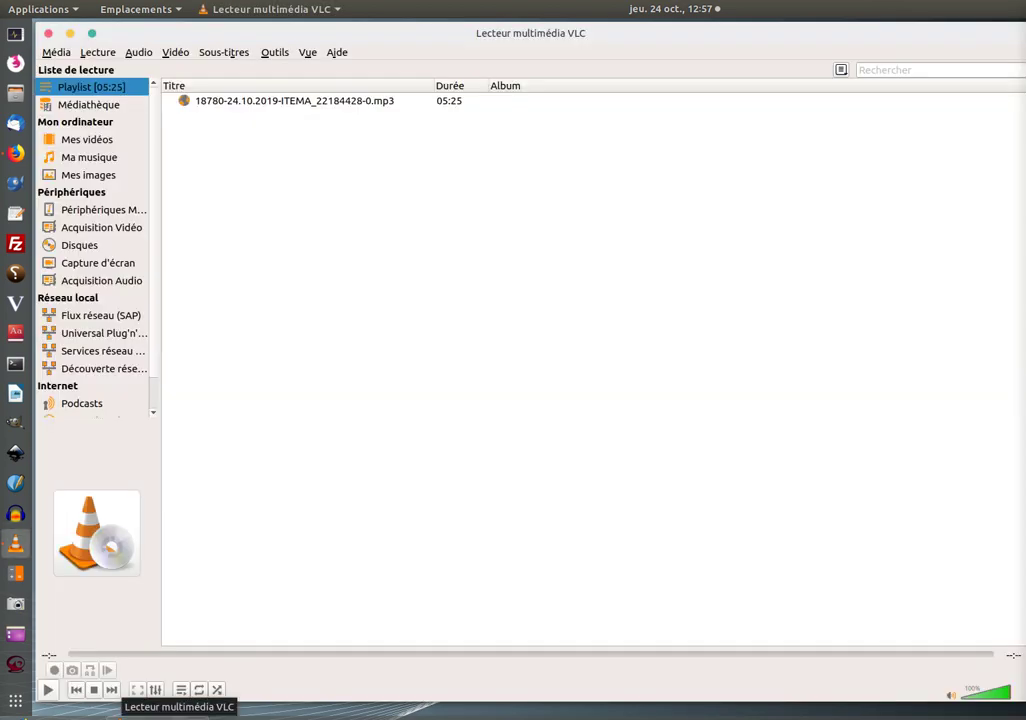
pyautogui.click(47, 35)
# Step: Play the vlc-record MP3 file from the desktop in VLC to check the recording, and stop and close the player
pyautogui.rightClick(73, 410)
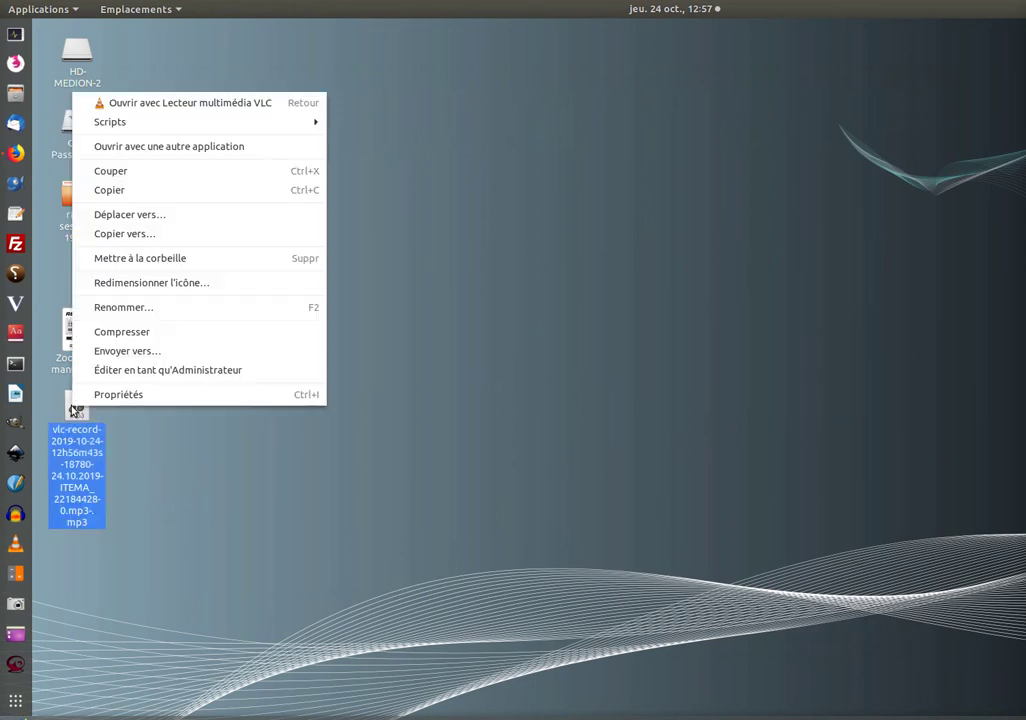
pyautogui.click(190, 104)
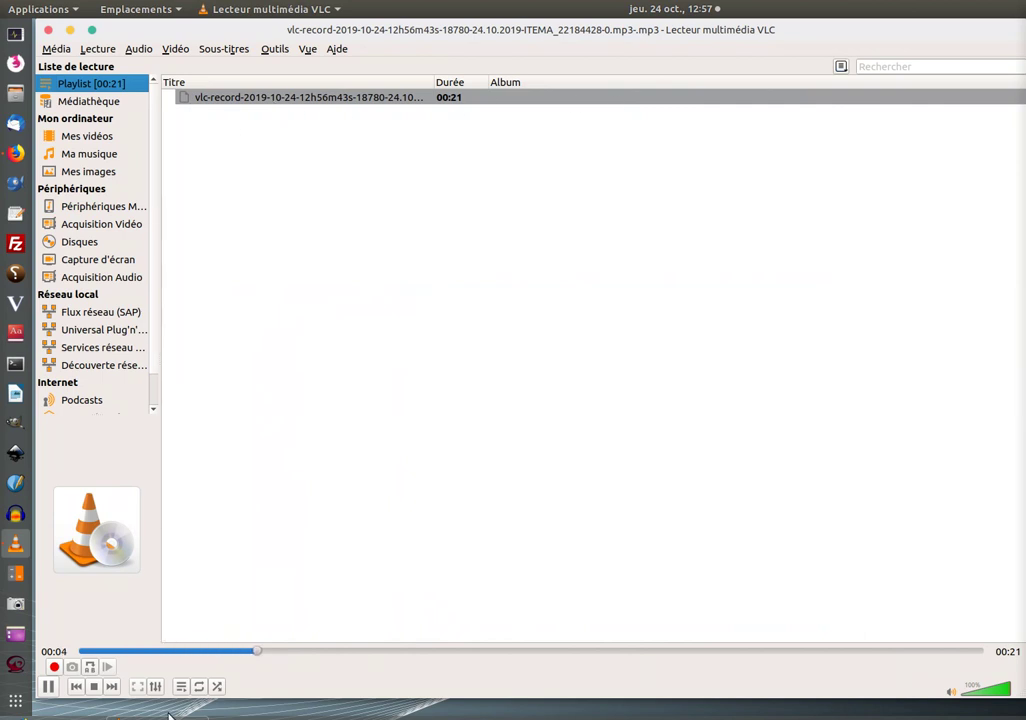
pyautogui.click(95, 686)
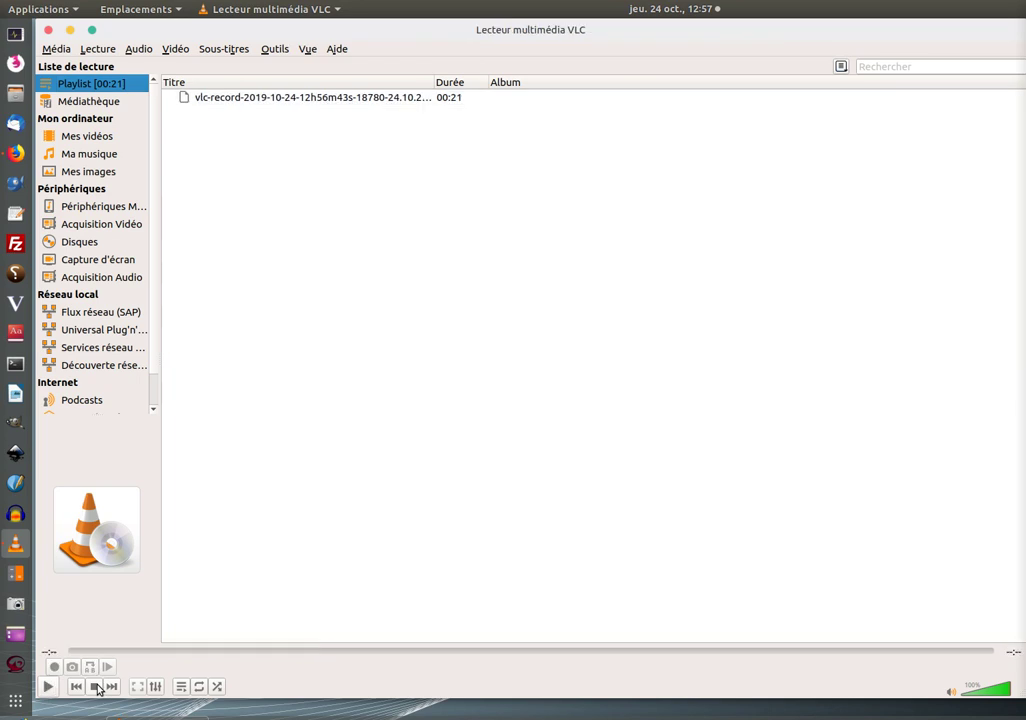
pyautogui.click(47, 32)
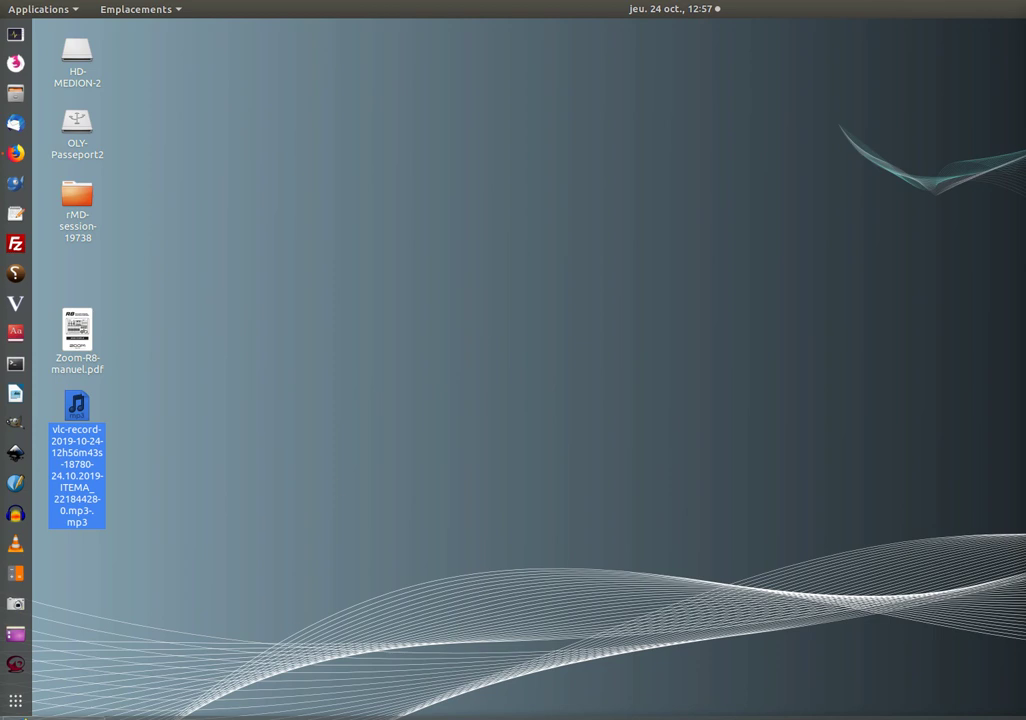
# Step: Switch to Firefox and consult the VLC manual page's section III on listening to and recording a radio on a PC
pyautogui.click(107, 716)
pyautogui.click(110, 55)
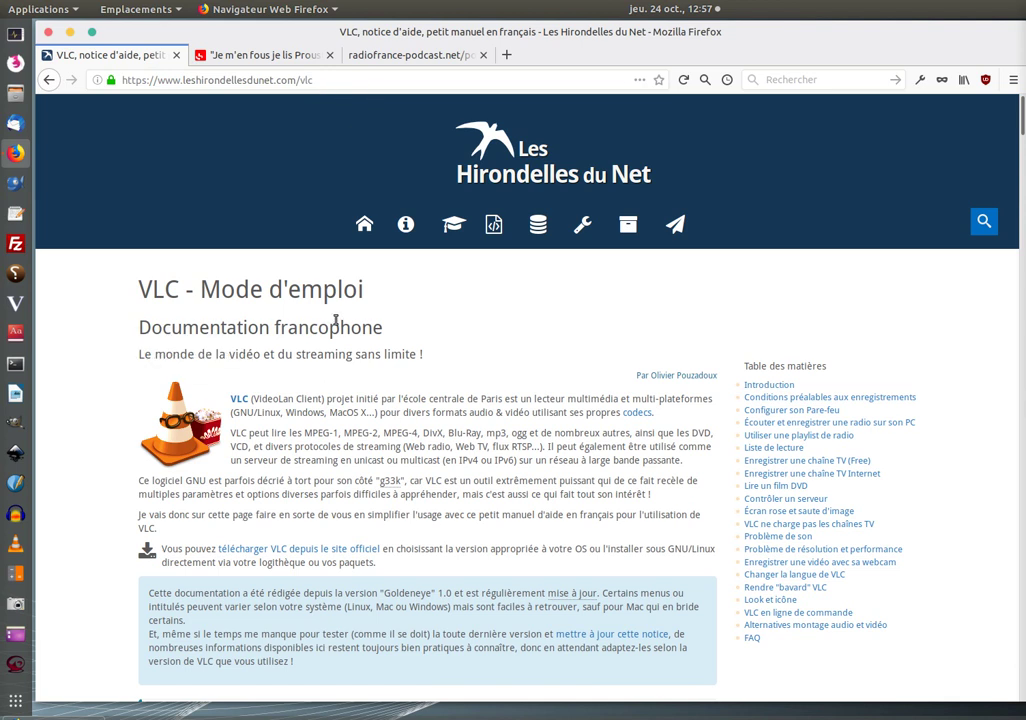
pyautogui.scroll(-3, 480, 330)
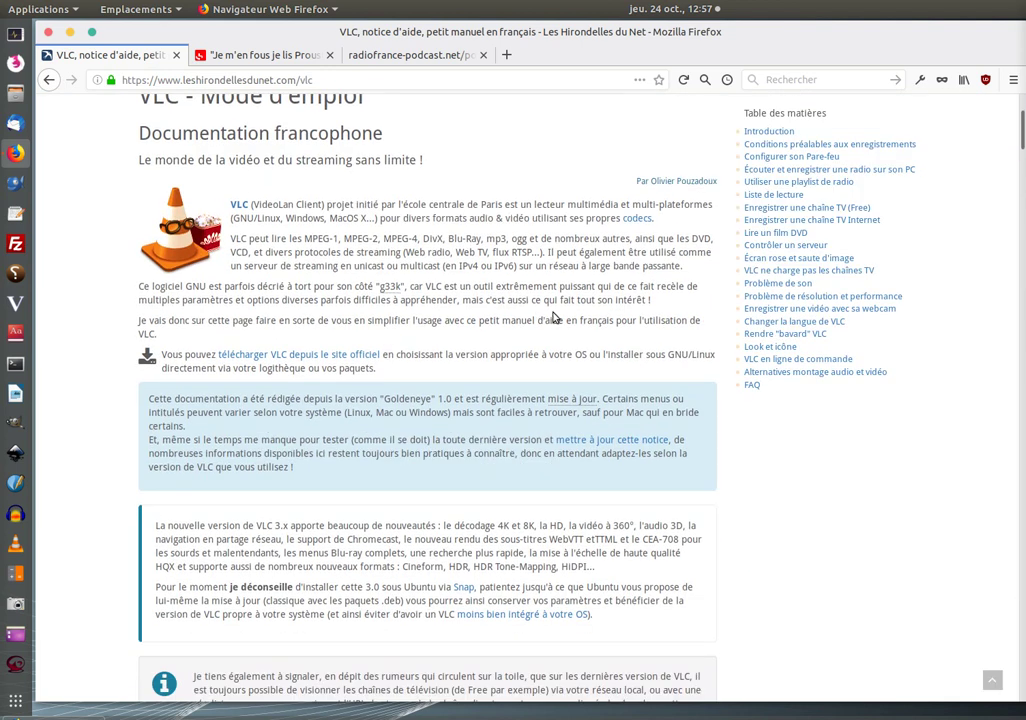
pyautogui.scroll(-10, 491, 302)
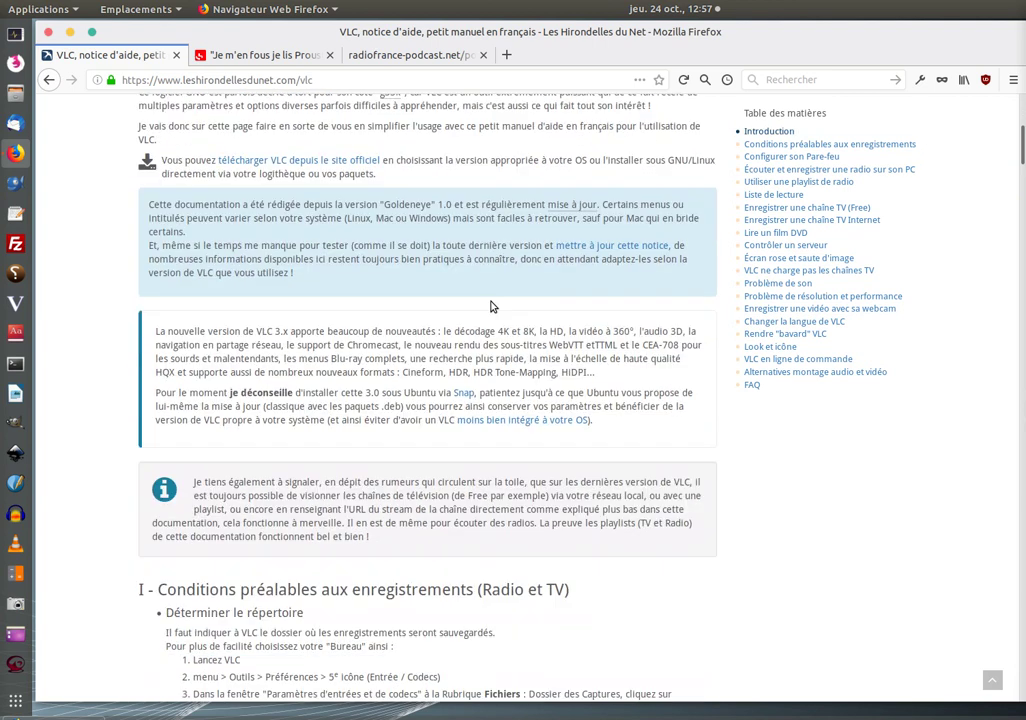
pyautogui.scroll(-8, 491, 305)
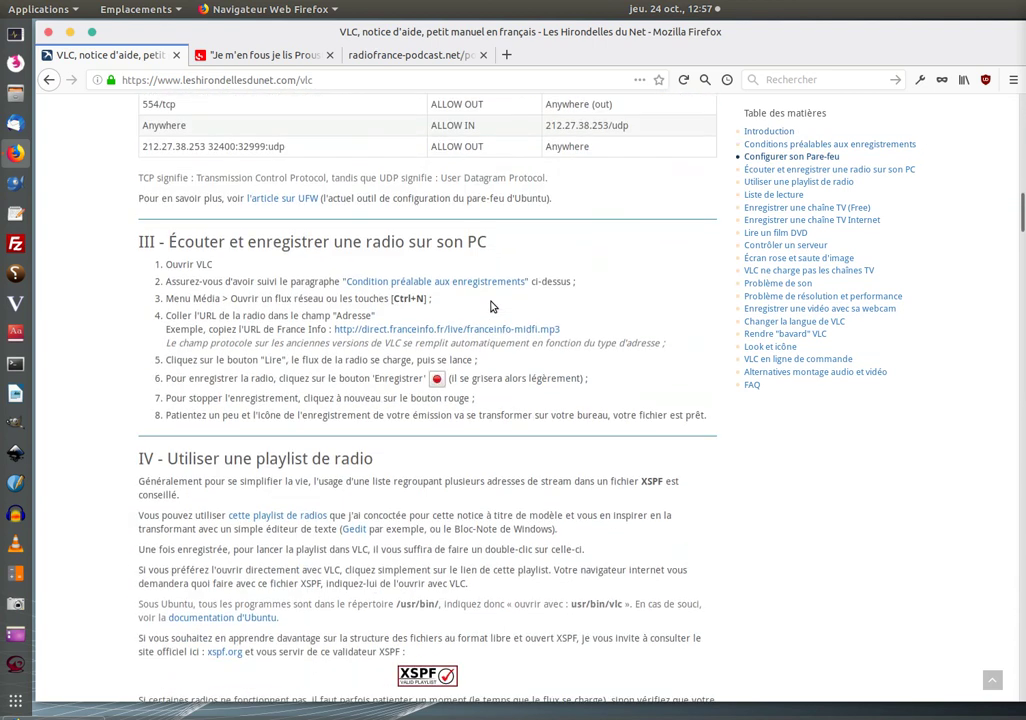